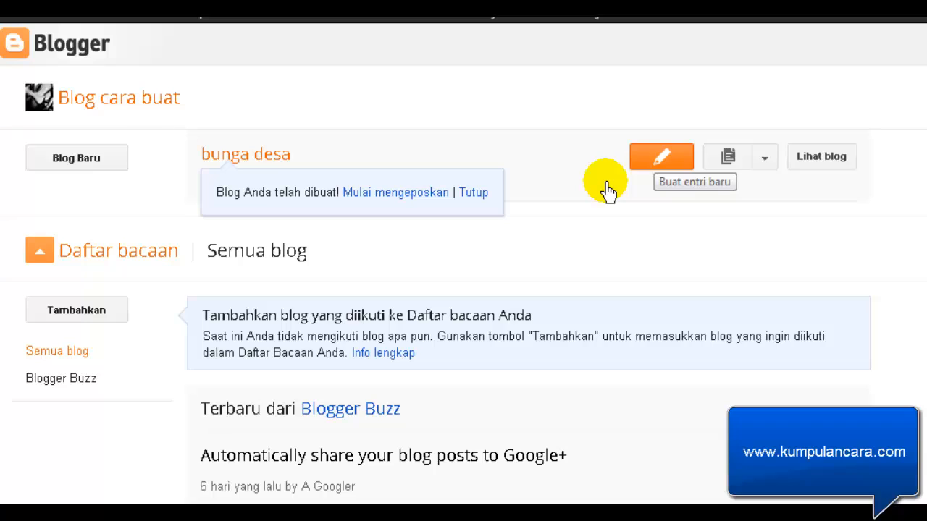
Create a new post in the bunga desa blog and dismiss the Google Feedback dialog.
scroll(606, 190, "down", 1)
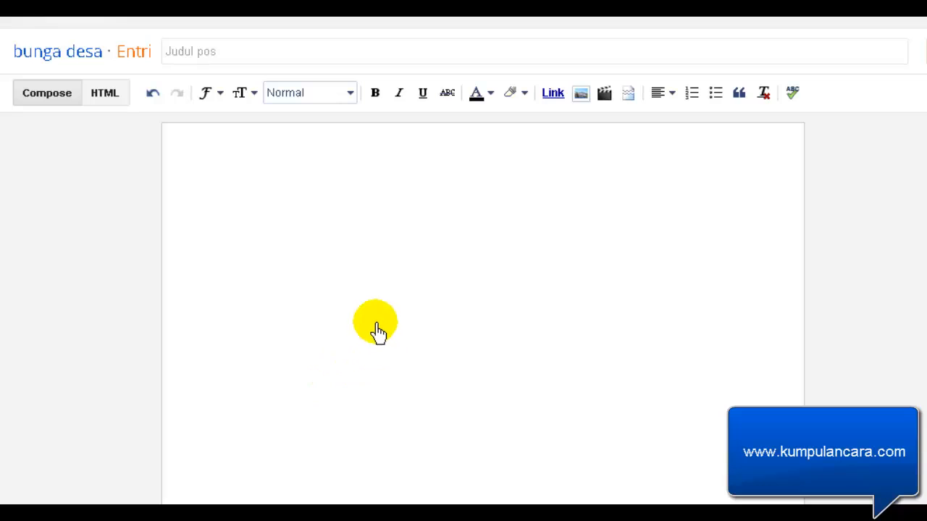
left_click(369, 318)
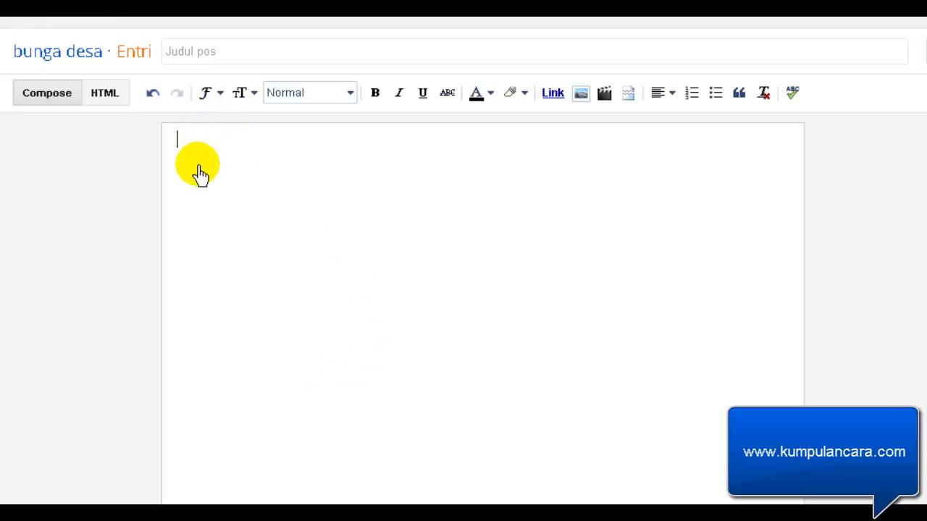
left_click(215, 53)
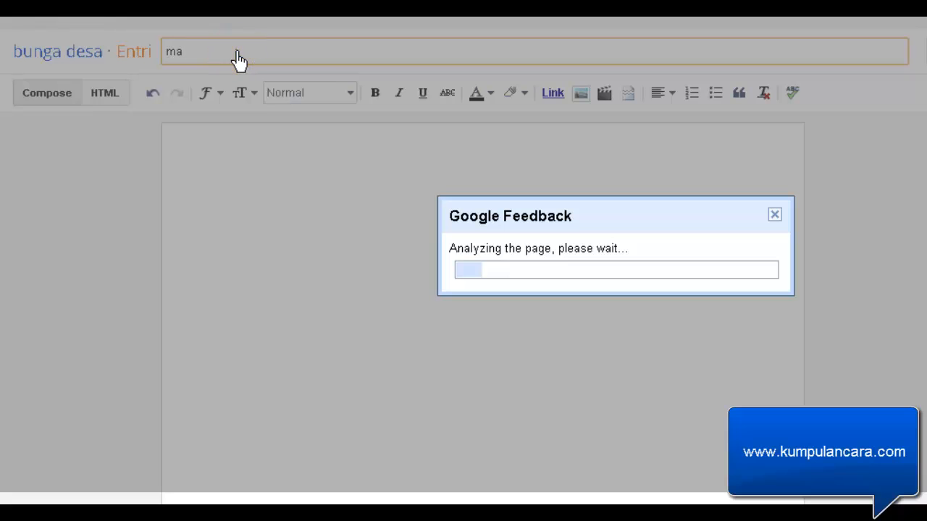
left_click(236, 54)
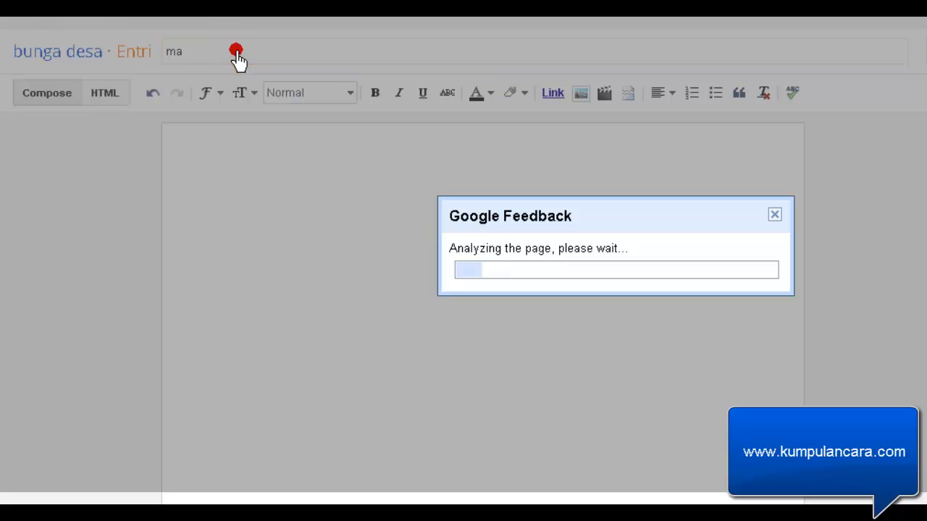
left_click(774, 216)
Enter the sample post title "masukkan judul disini" and clear it again.
left_click(304, 52)
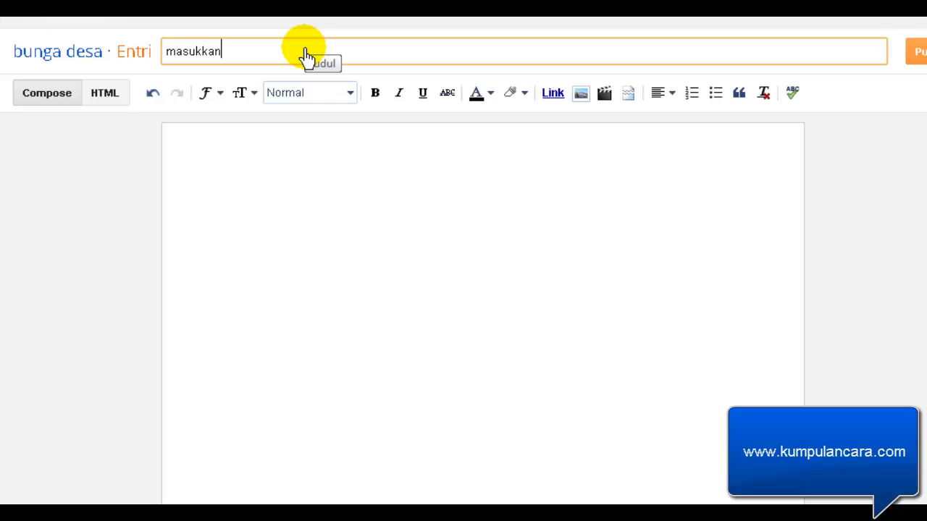
scroll(304, 56, "up", 1)
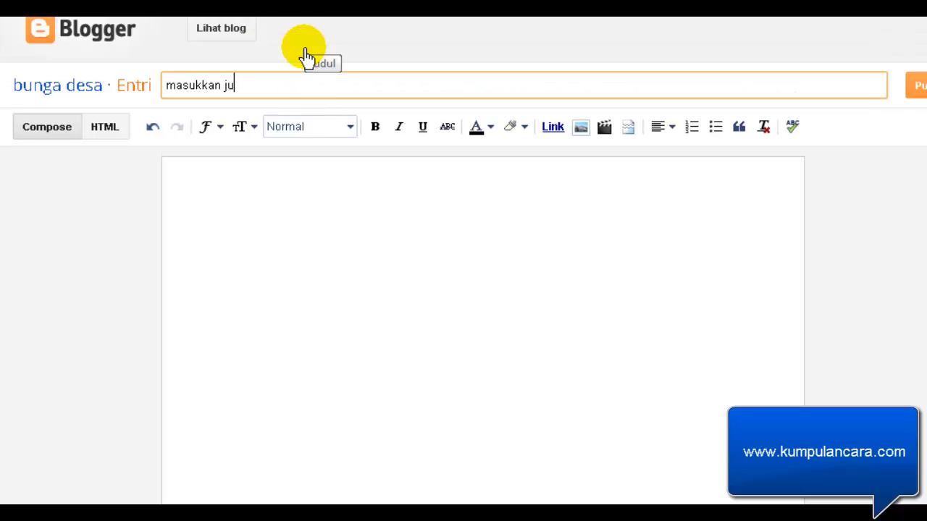
type("dul")
scroll(304, 57, "down", 1)
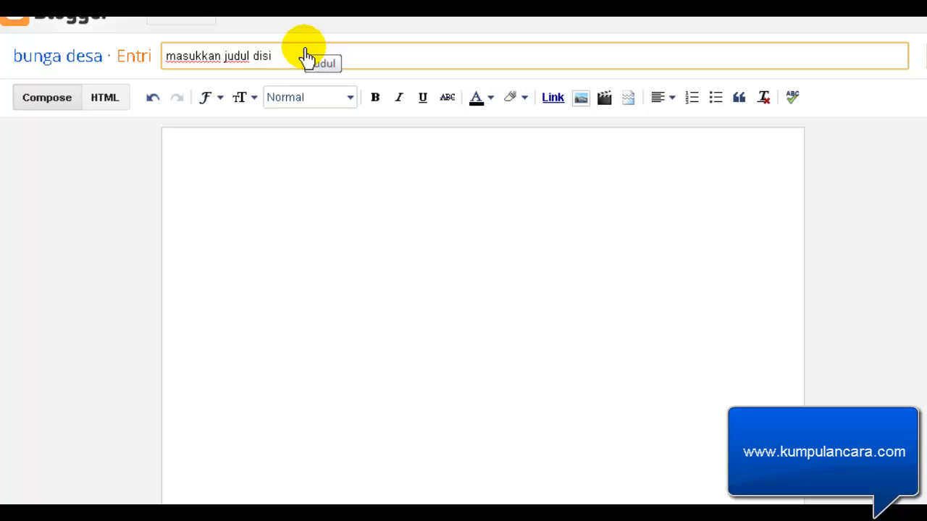
key("ctrl+a")
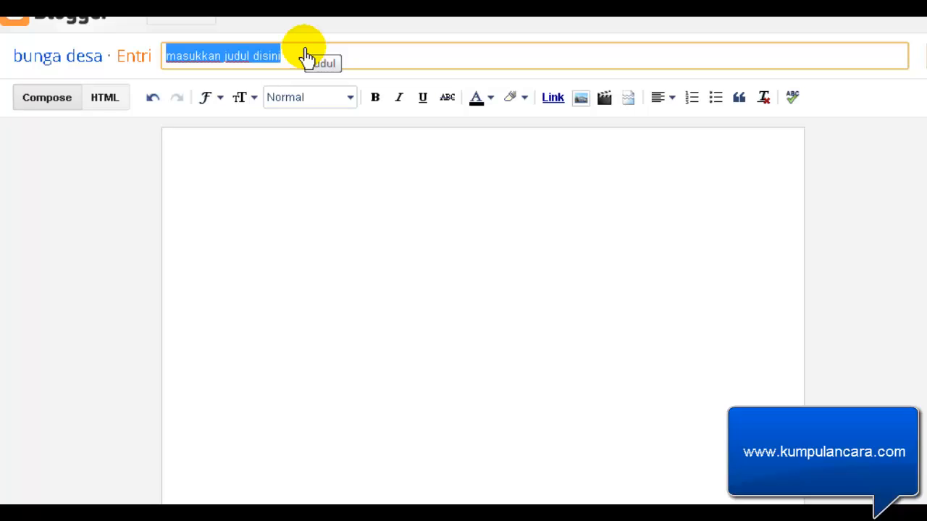
key("BackSpace")
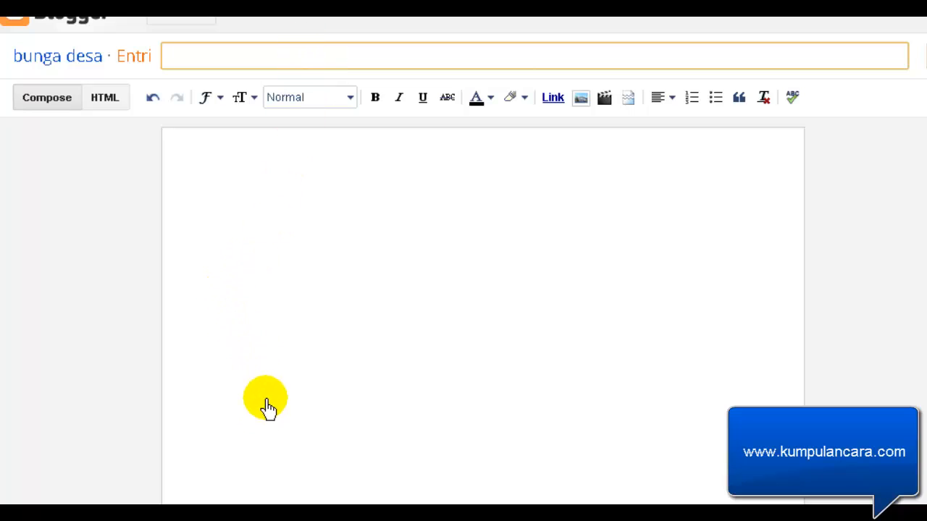
Copy the heading "Obat Penawar" from the article in Notepad and paste it as the Blogger post's title.
left_click(209, 503)
mouse_move(145, 481)
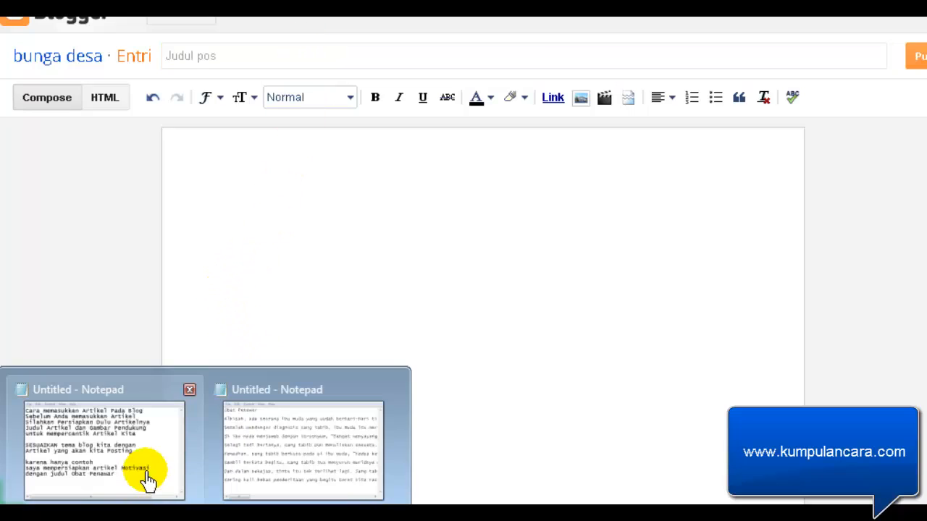
left_click(275, 443)
left_click_drag(596, 121, 476, 118)
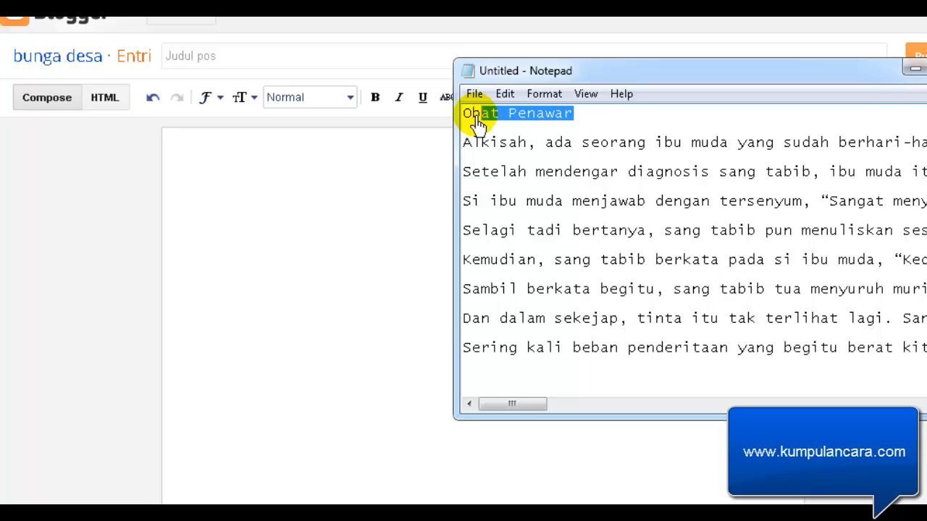
right_click(500, 115)
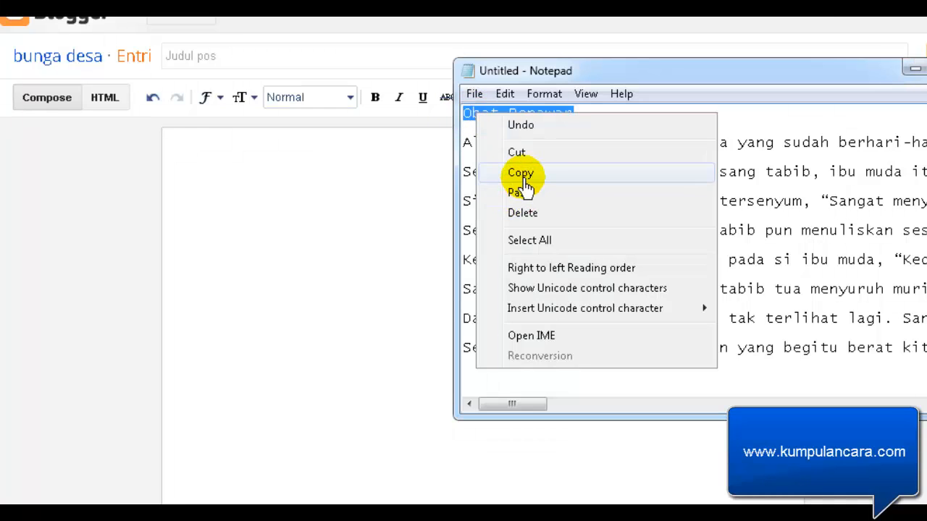
left_click(516, 173)
left_click(299, 60)
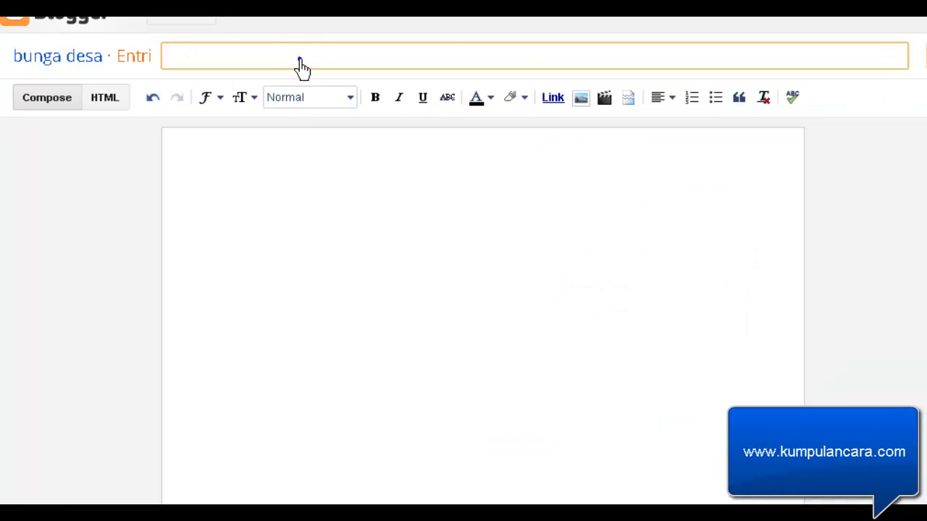
right_click(300, 63)
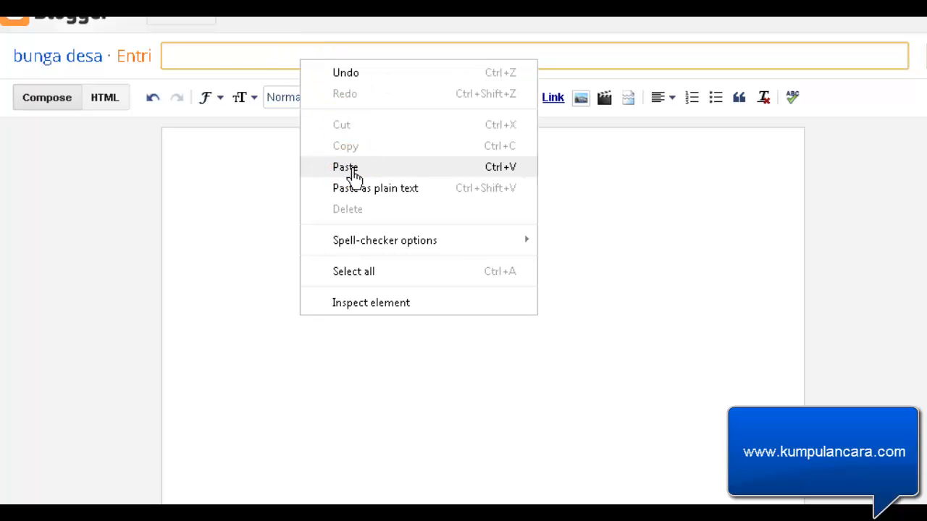
left_click(350, 167)
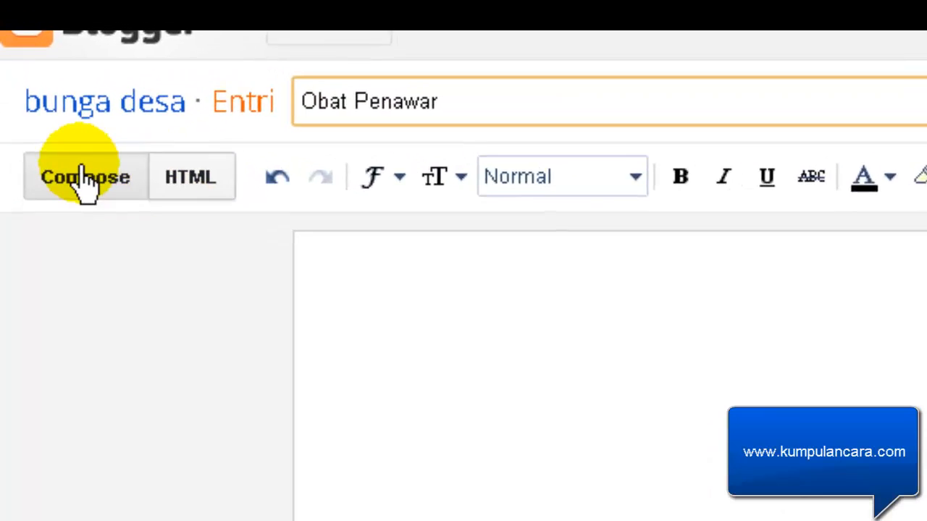
Switch the post editor to HTML mode and paste in the entire article text copied from Notepad.
left_click(193, 182)
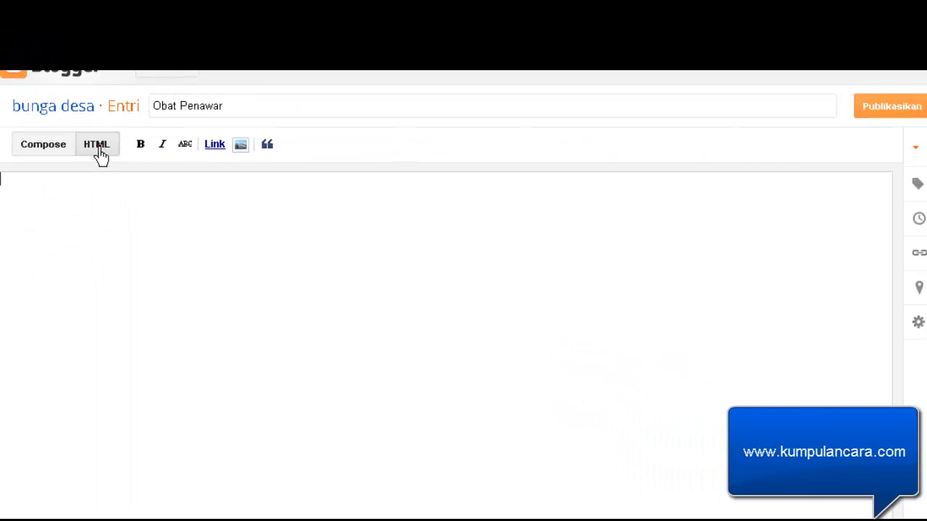
left_click(100, 153)
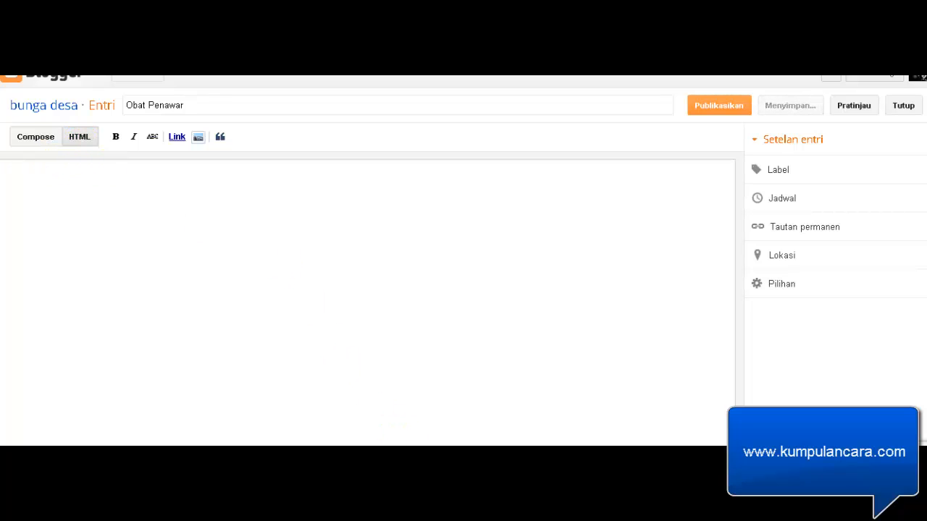
left_click(229, 389)
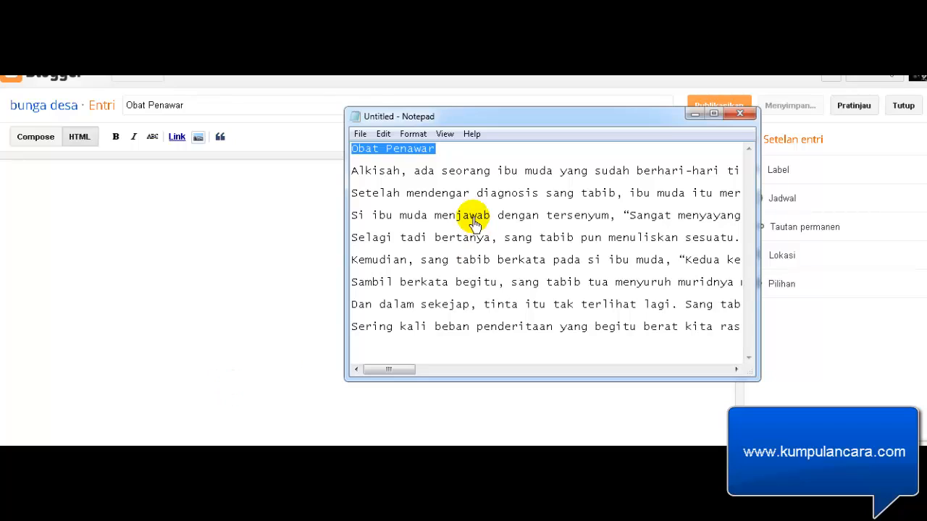
left_click_drag(473, 217, 536, 216)
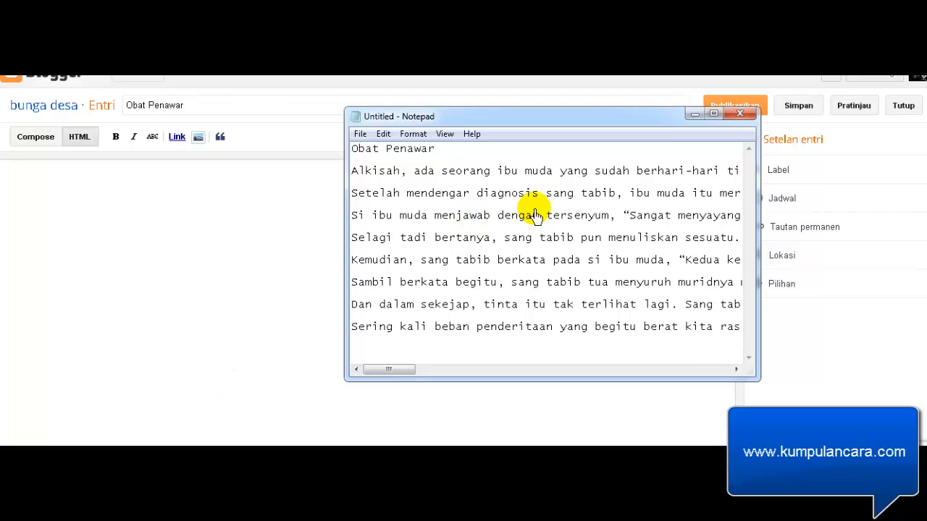
key("ctrl+a")
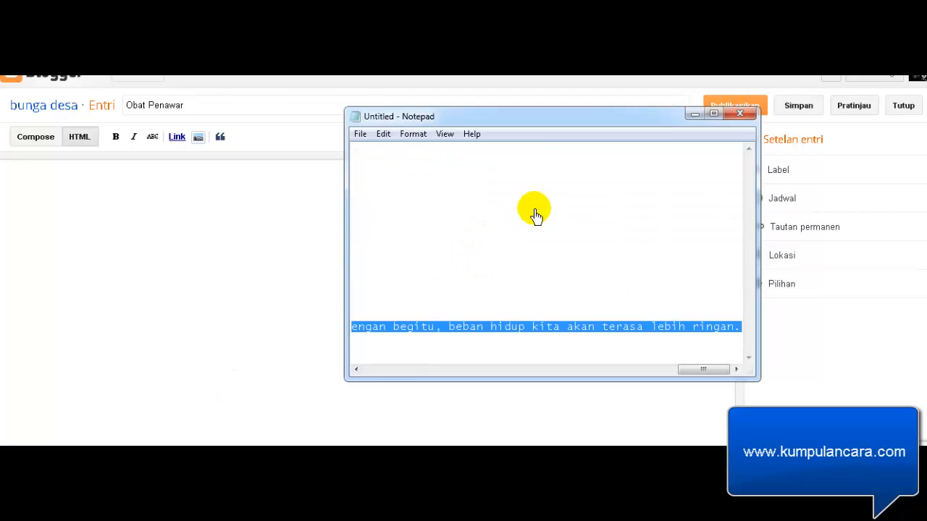
left_click(199, 195)
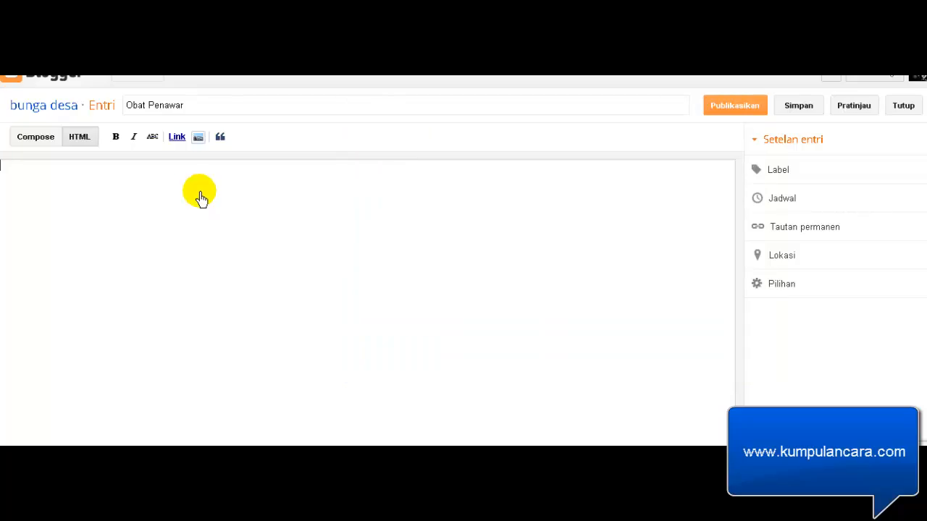
key("ctrl+v")
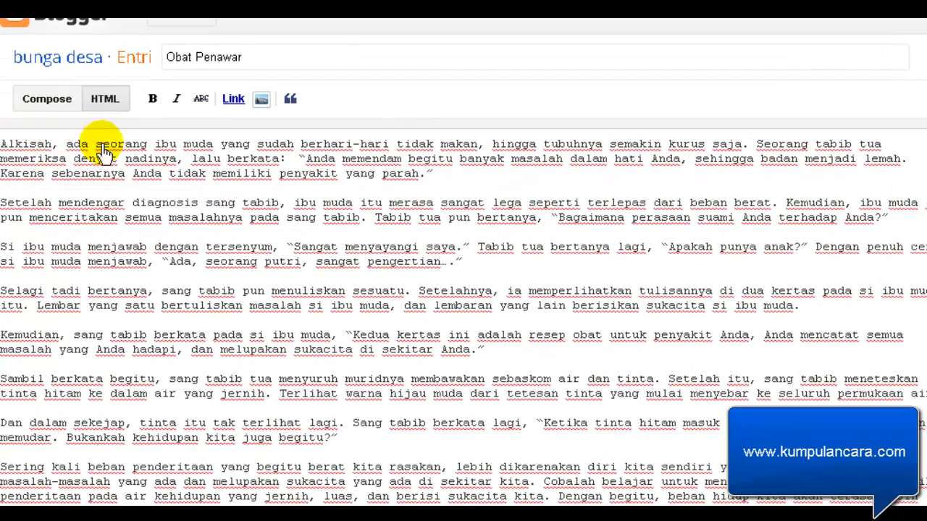
Delete the duplicate heading "Obat Penawar" from the beginning of the post body.
left_click(439, 175)
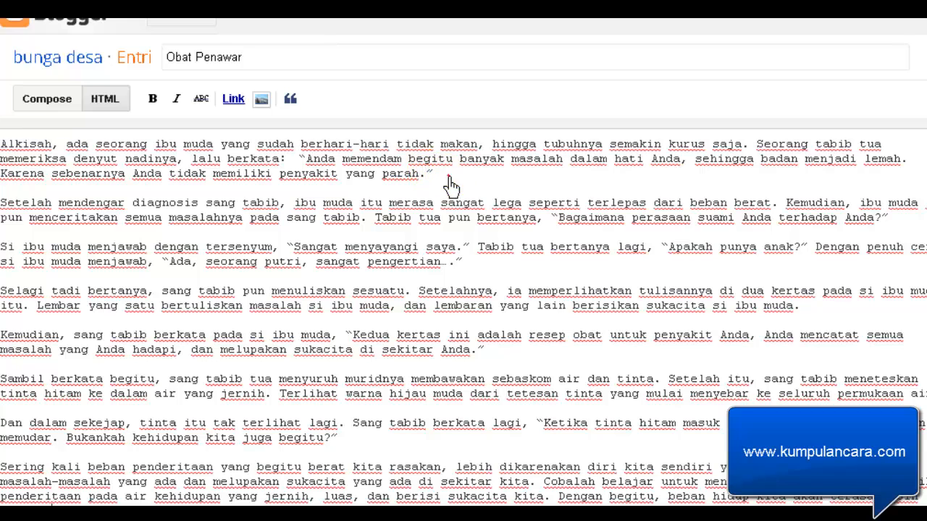
scroll(464, 319, "up", 1)
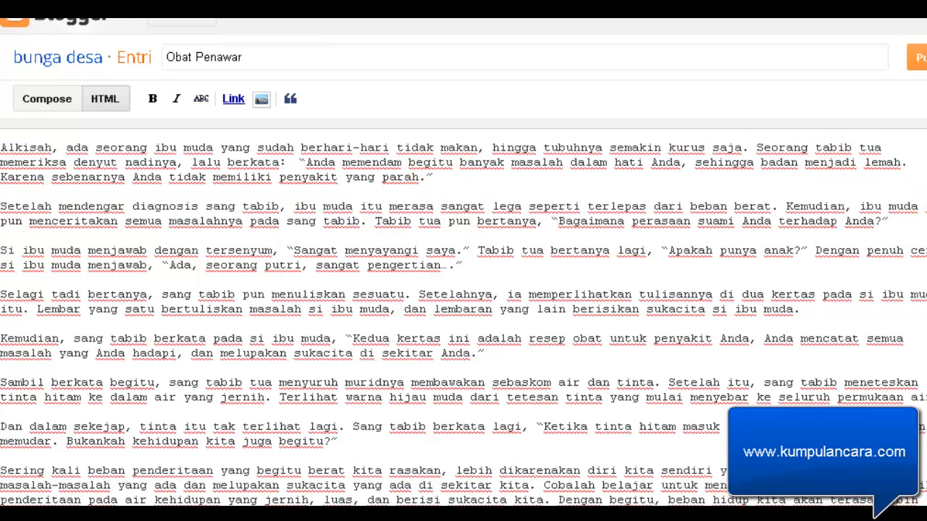
left_click(147, 149)
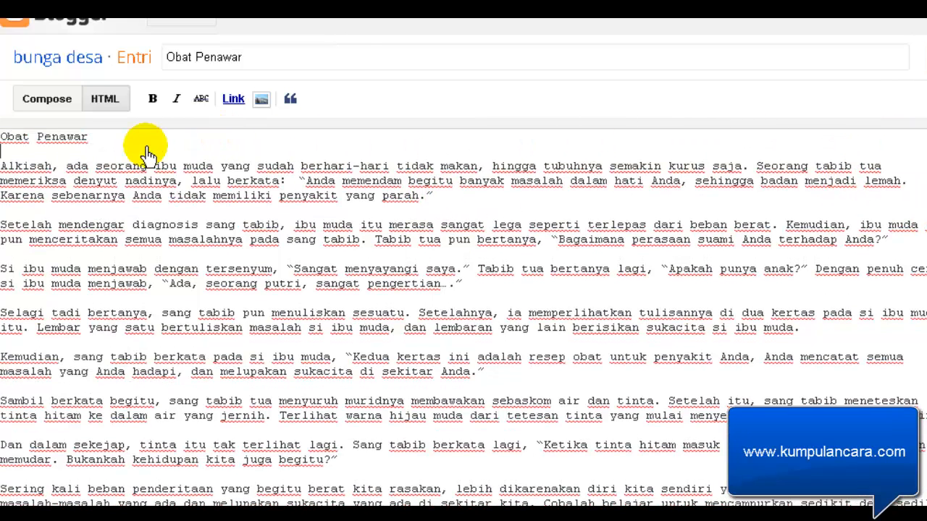
left_click_drag(10, 137, 91, 138)
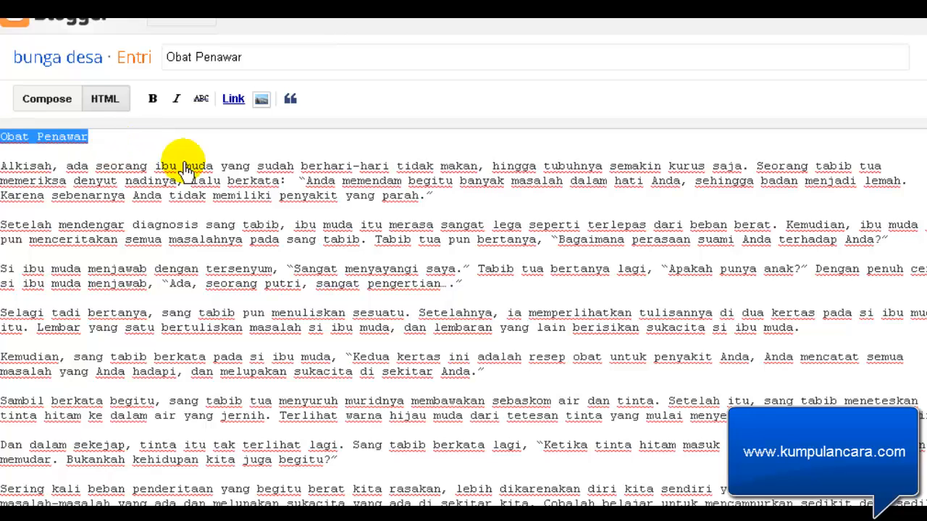
key("Delete")
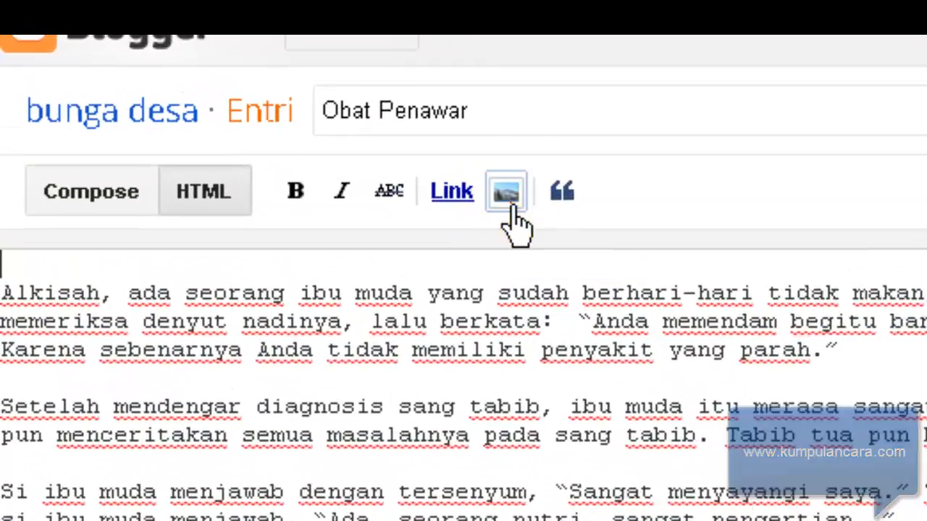
Start inserting an image file into the post and browse the computer to Local Disk (E:).
left_click(263, 103)
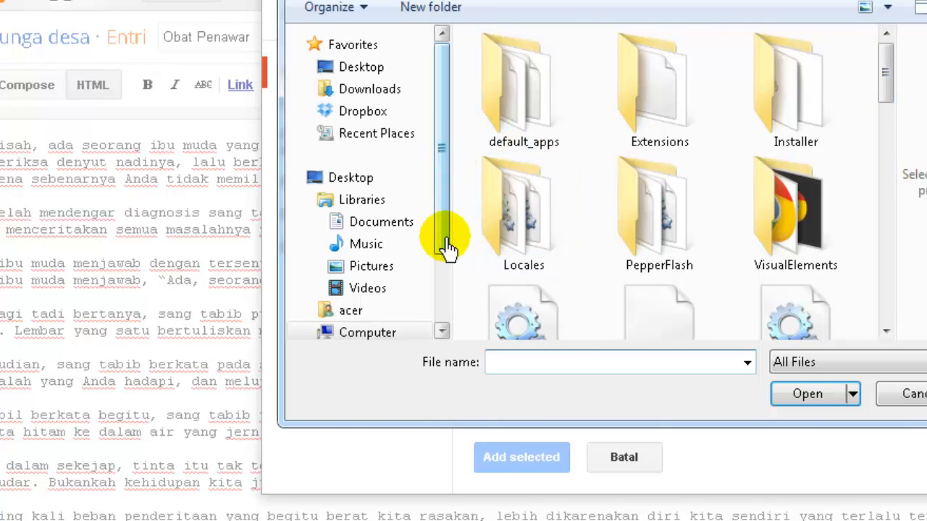
left_click_drag(445, 237, 441, 291)
left_click(369, 260)
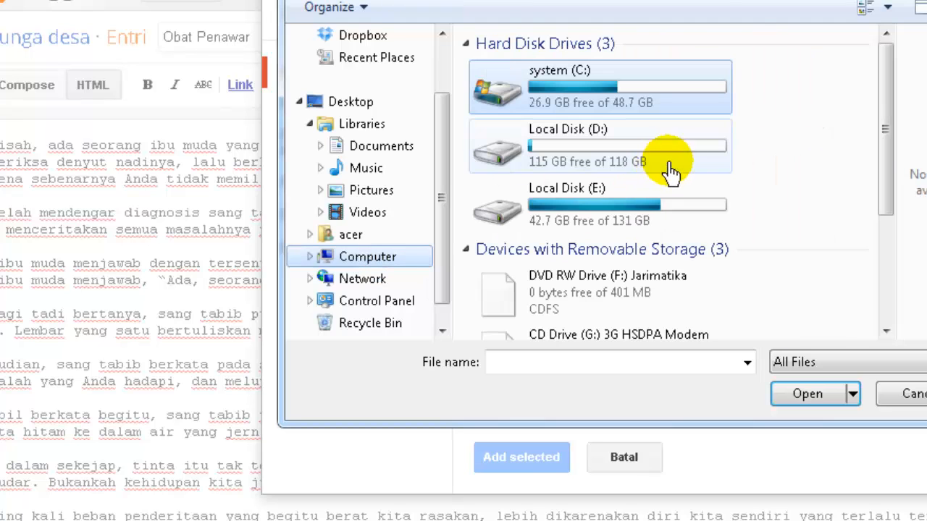
left_click(627, 197)
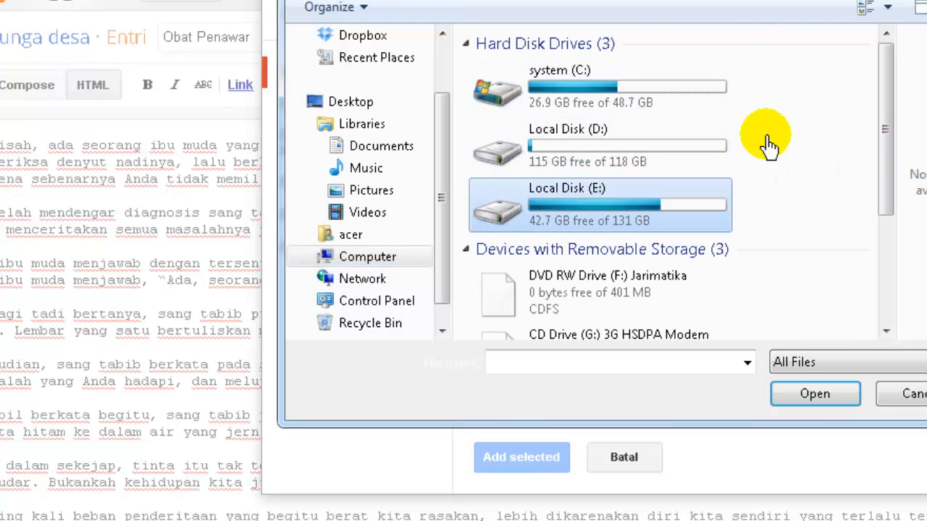
double_click(647, 190)
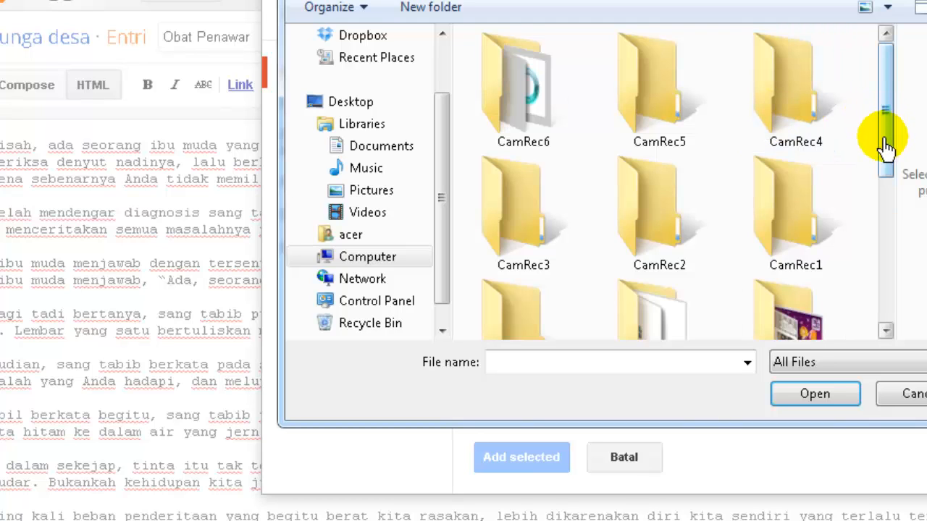
Open the folder gambar on Local Disk (E:) and check its subfolder gambarumum for images.
left_click_drag(885, 144, 892, 217)
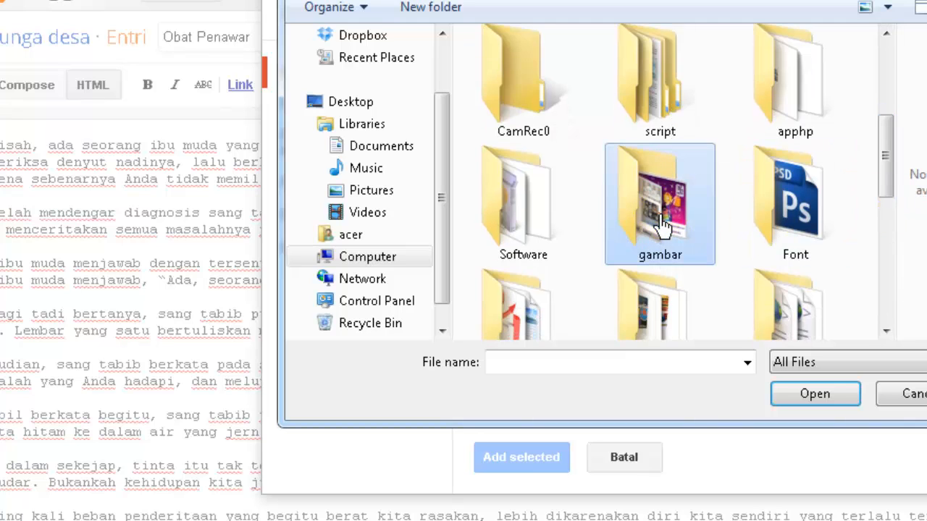
scroll(652, 232, "up", 5)
left_click_drag(885, 84, 885, 101)
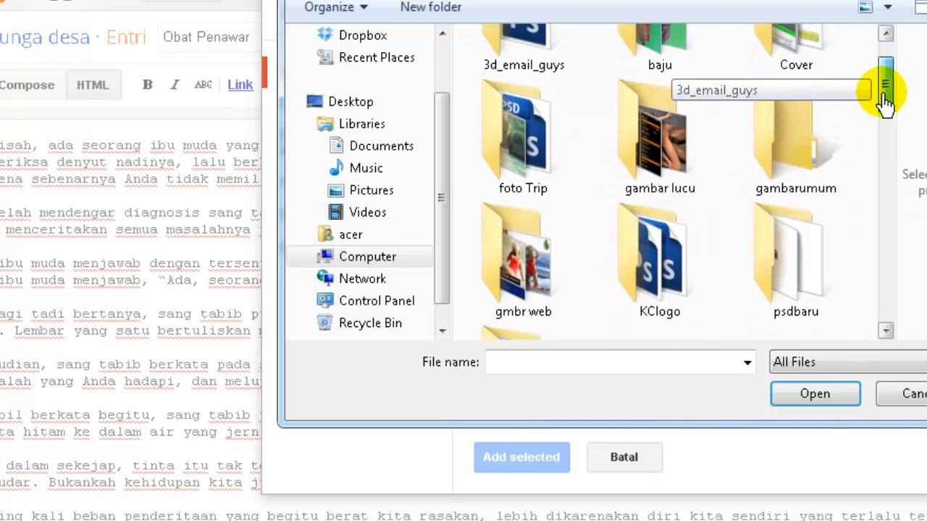
double_click(805, 149)
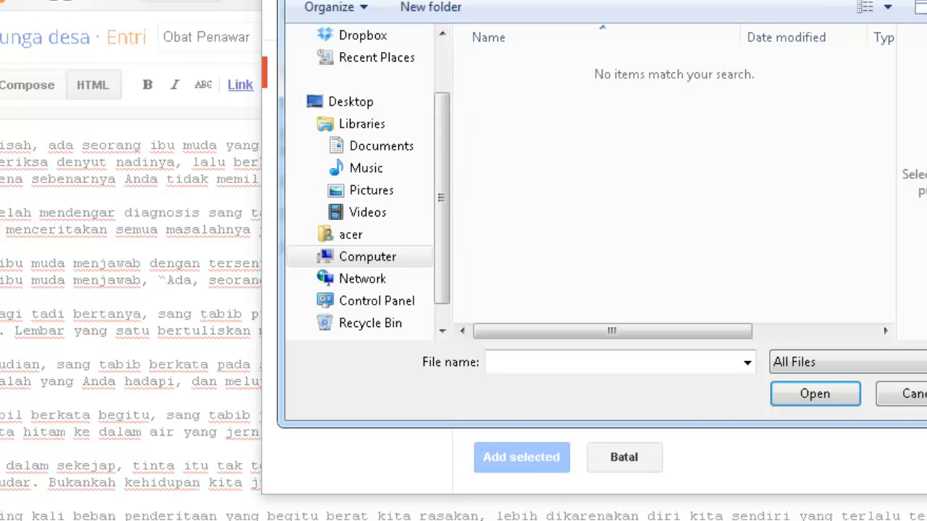
key("alt+Left")
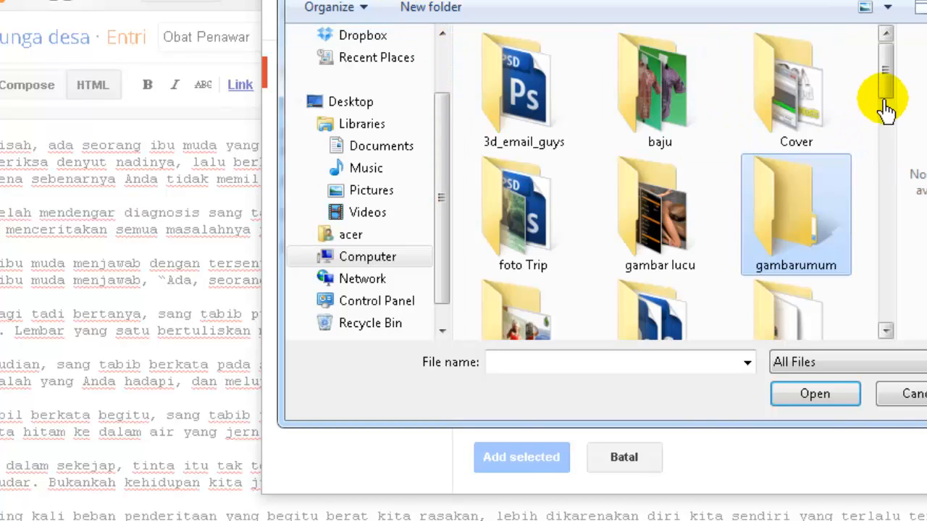
Open the subfolder gmbr web and choose the image nur for upload to the post.
left_click_drag(889, 78, 885, 124)
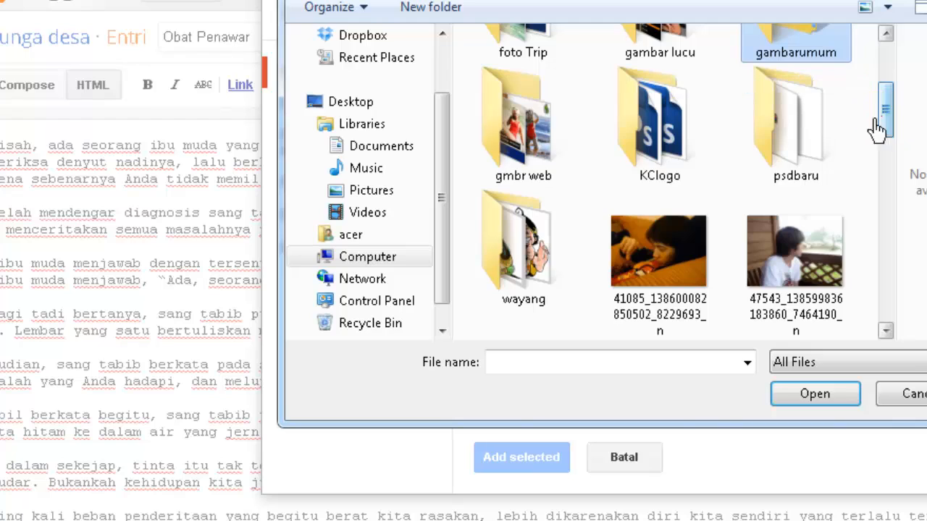
left_click(548, 153)
double_click(540, 161)
left_click(856, 108)
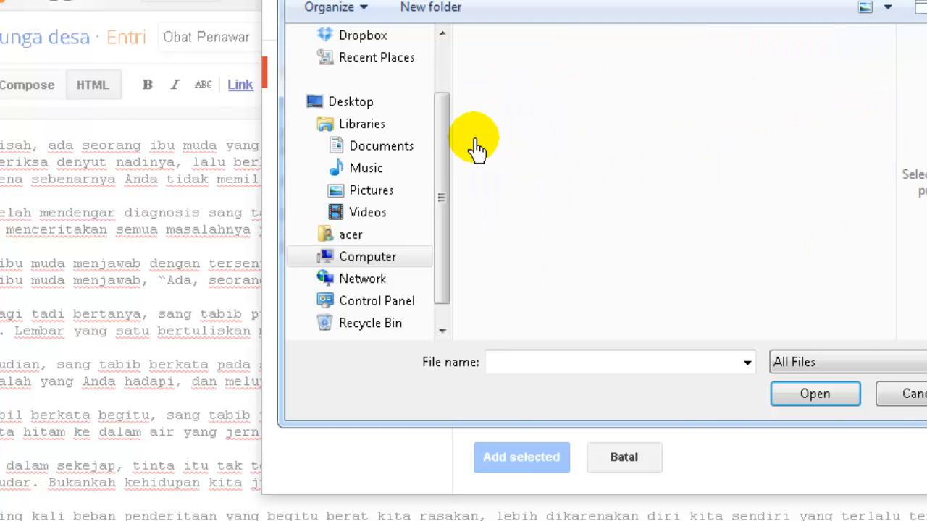
left_click_drag(445, 124, 444, 64)
left_click_drag(645, 86, 807, 58)
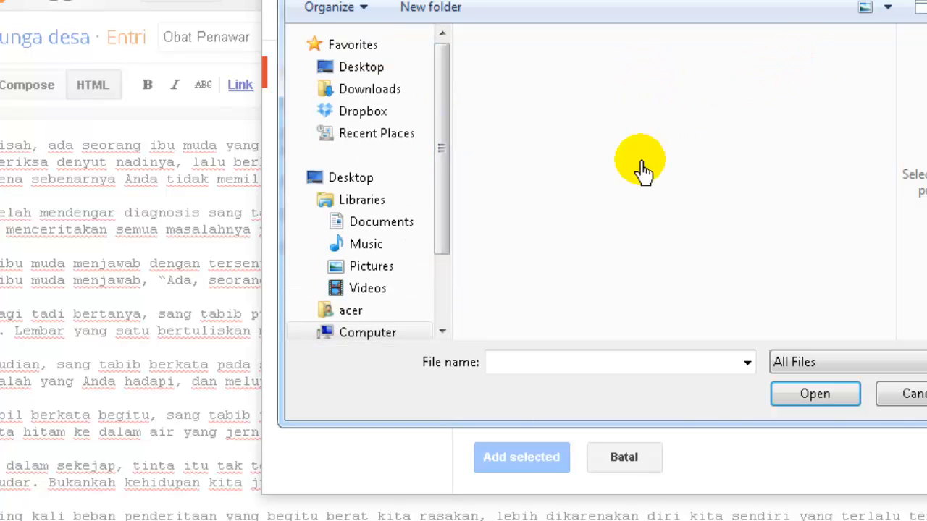
left_click_drag(442, 241, 445, 264)
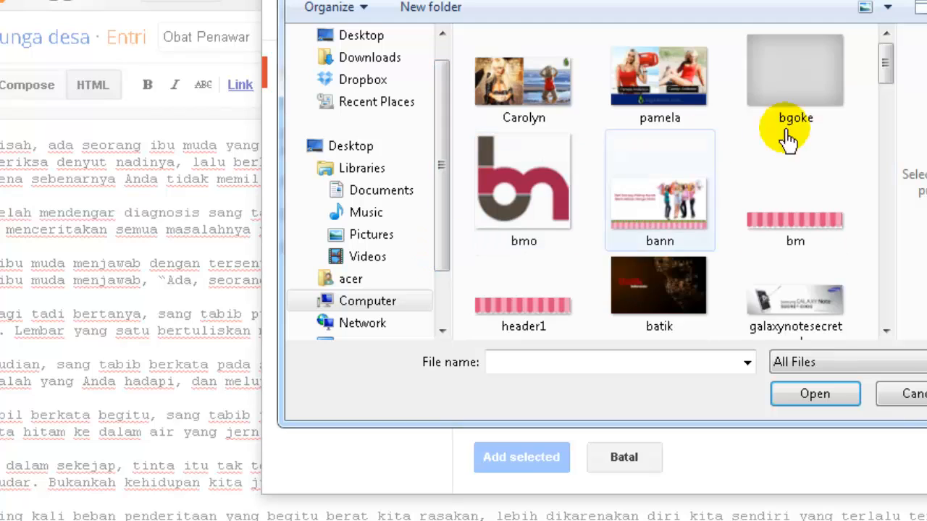
left_click_drag(881, 73, 886, 208)
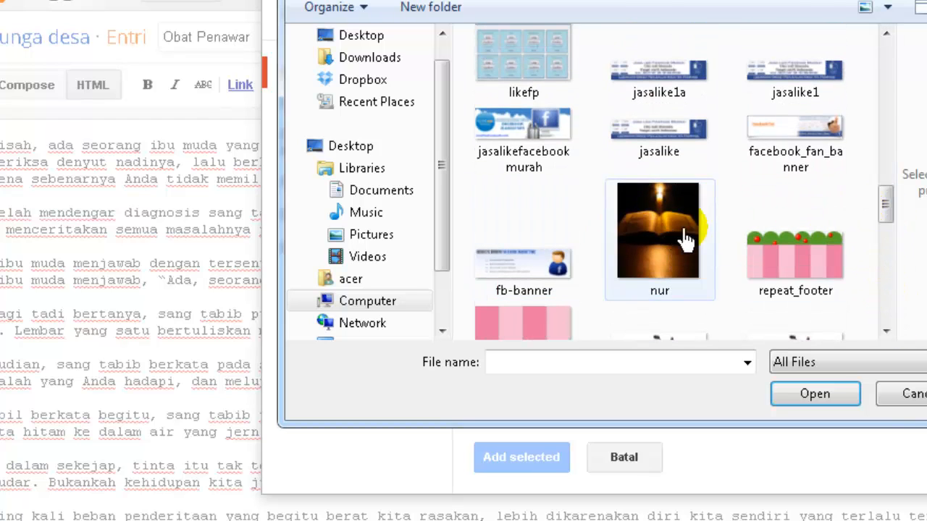
left_click(657, 237)
left_click(819, 399)
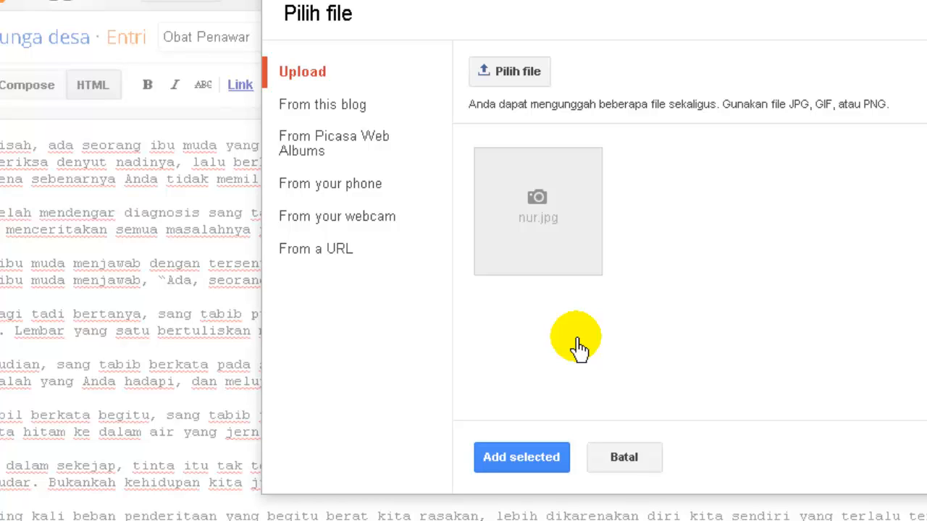
Add the uploaded nur.jpg to the post with Right alignment and Original size.
left_click(548, 239)
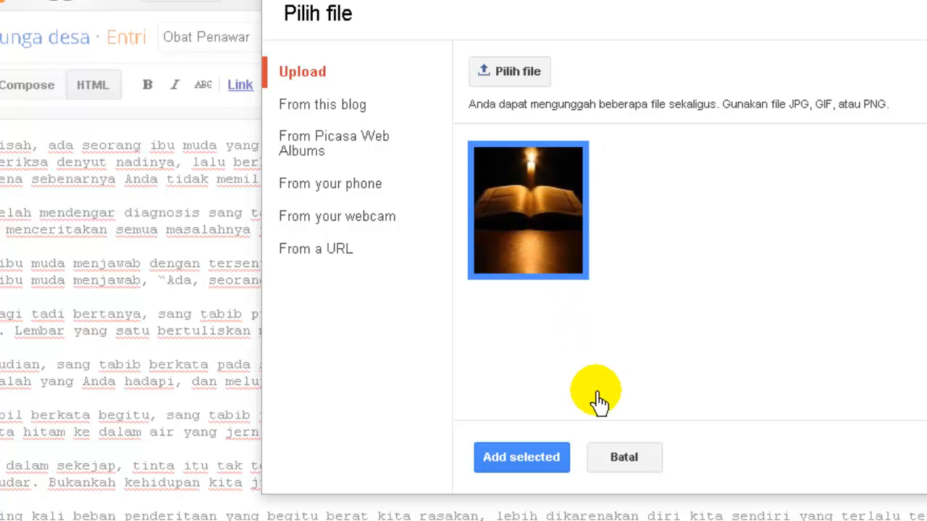
left_click(529, 463)
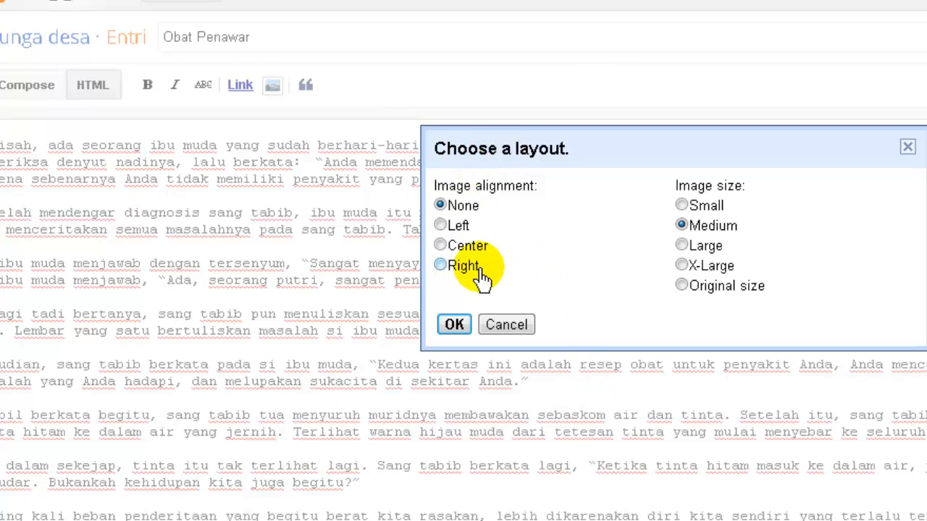
left_click(441, 226)
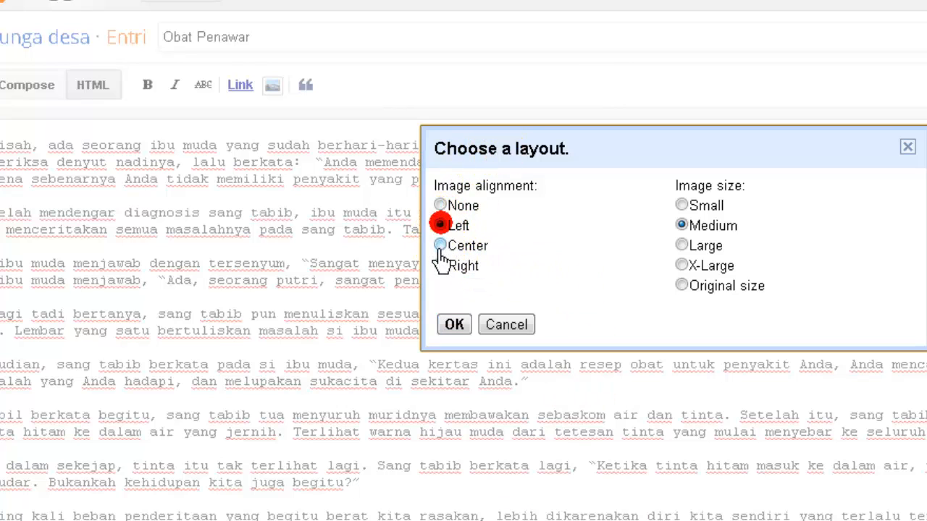
left_click(441, 246)
left_click(441, 266)
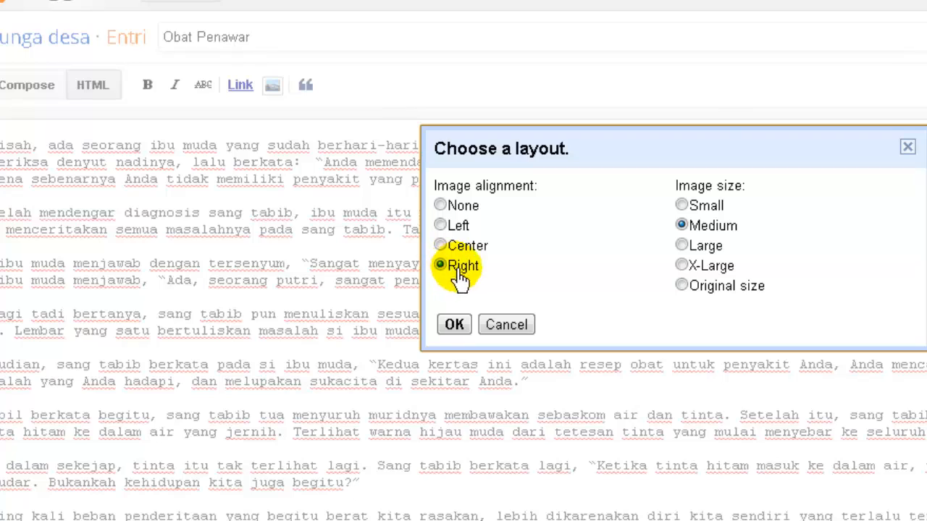
left_click(681, 286)
left_click(468, 328)
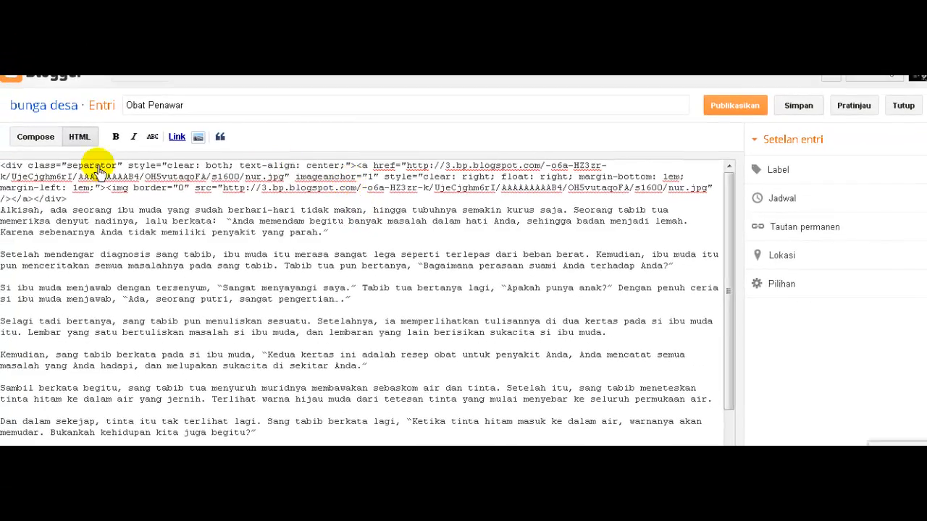
Switch the post editor to Compose mode and display the layout options of the inserted image.
left_click(36, 136)
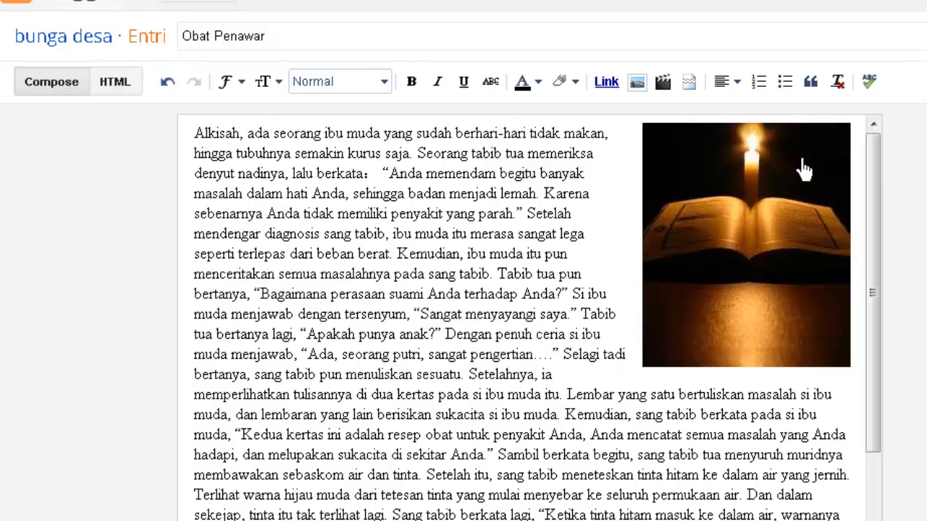
left_click(772, 190)
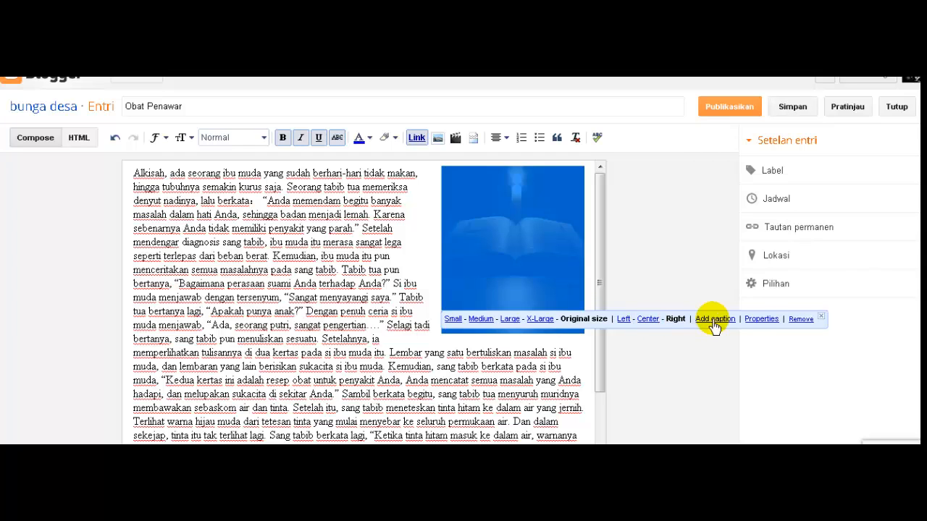
left_click(337, 241)
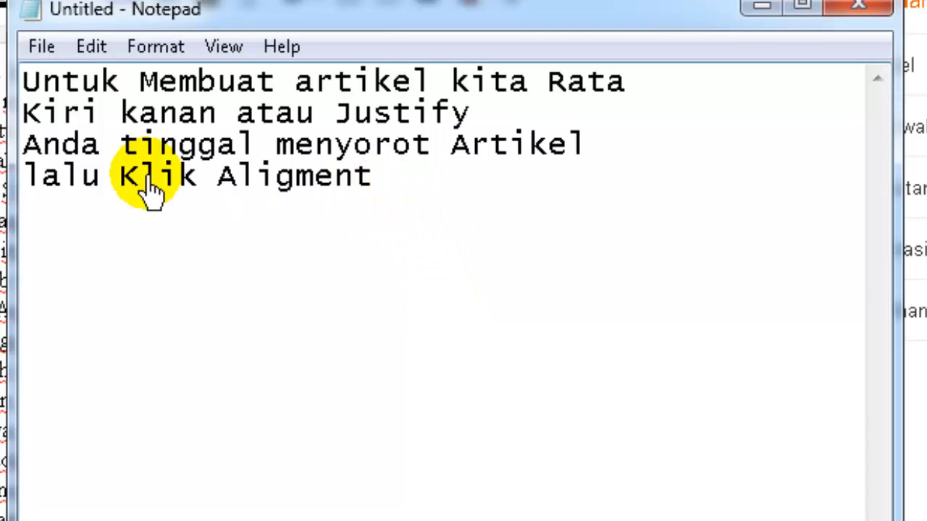
Read the Notepad note about justifying the article and look briefly at the post's HTML source.
left_click_drag(21, 82, 337, 84)
left_click(548, 84)
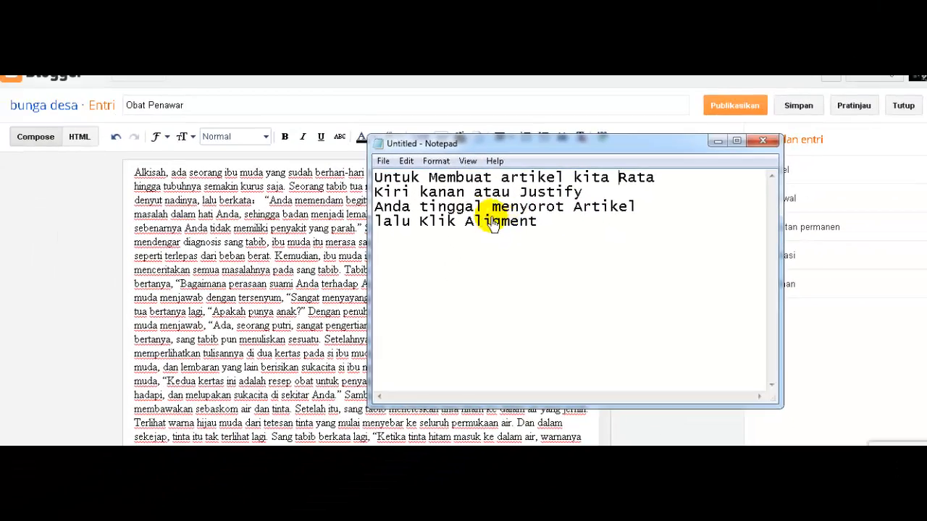
left_click(271, 206)
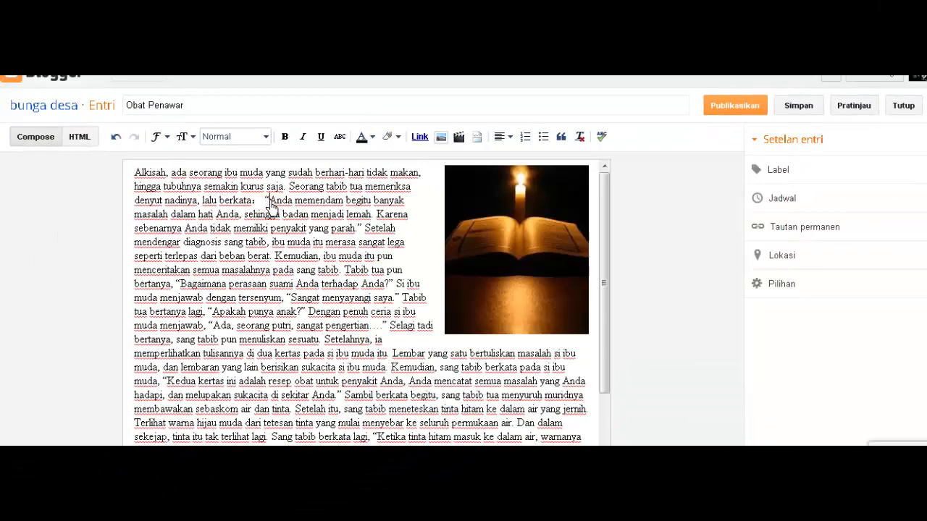
left_click(79, 136)
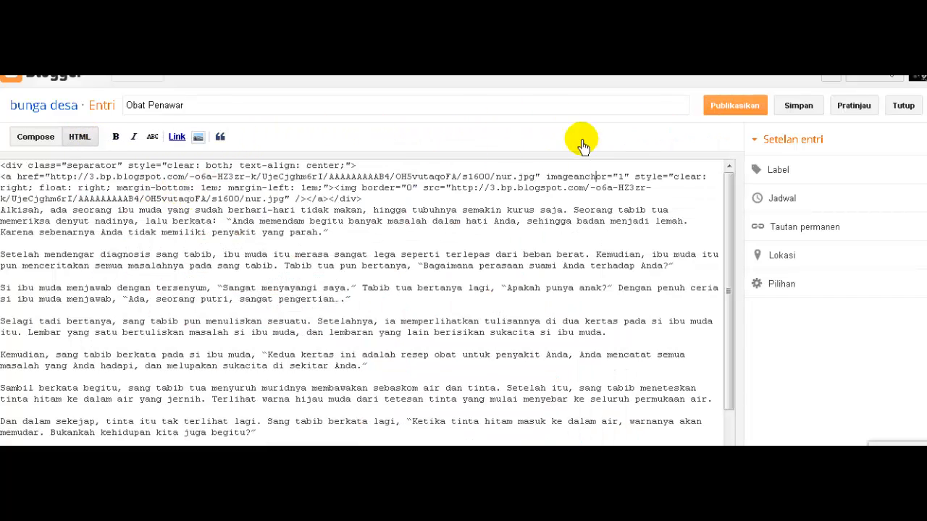
left_click(35, 137)
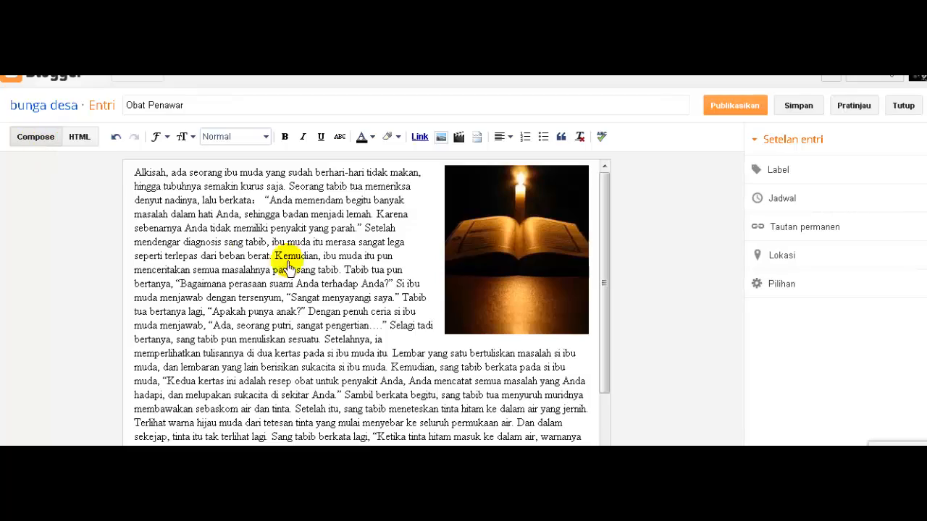
Select the entire article text in the post body and set its alignment to justified.
left_click(136, 176)
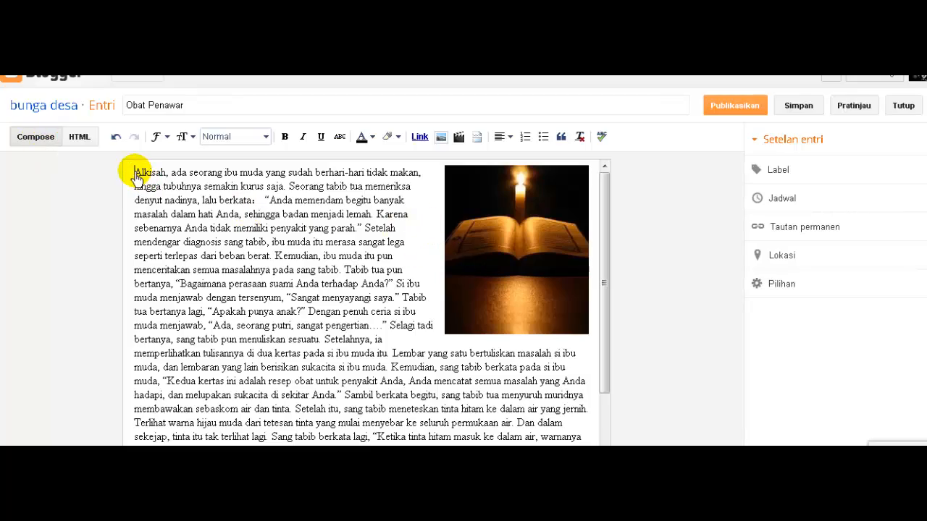
left_click_drag(136, 176, 287, 292)
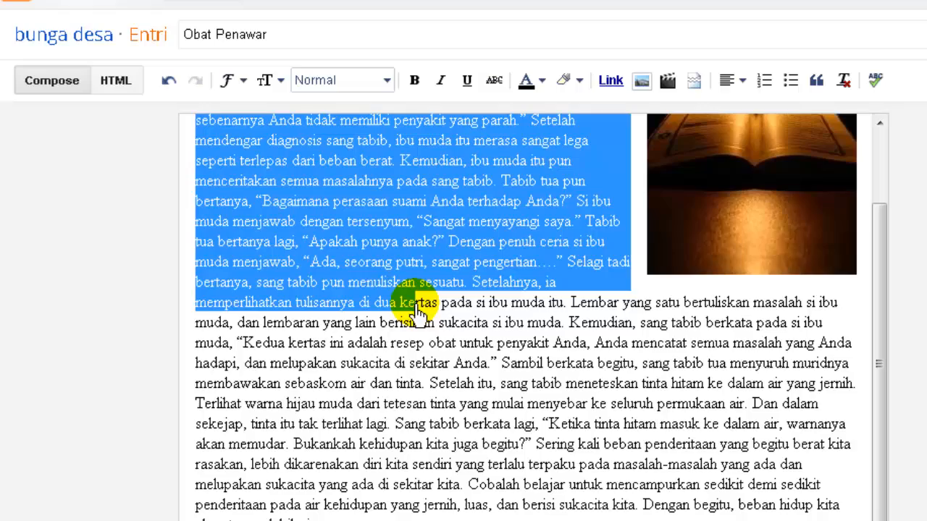
left_click_drag(418, 310, 340, 520)
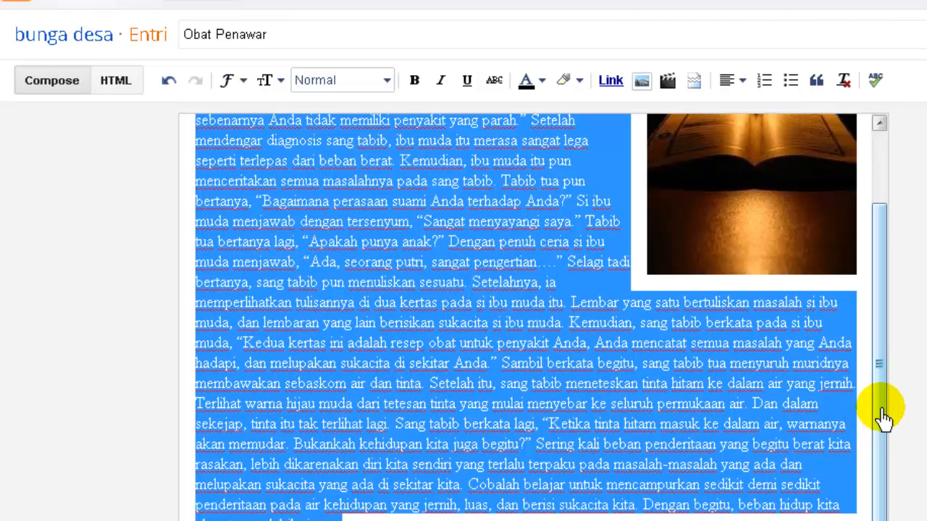
left_click_drag(879, 420, 887, 253)
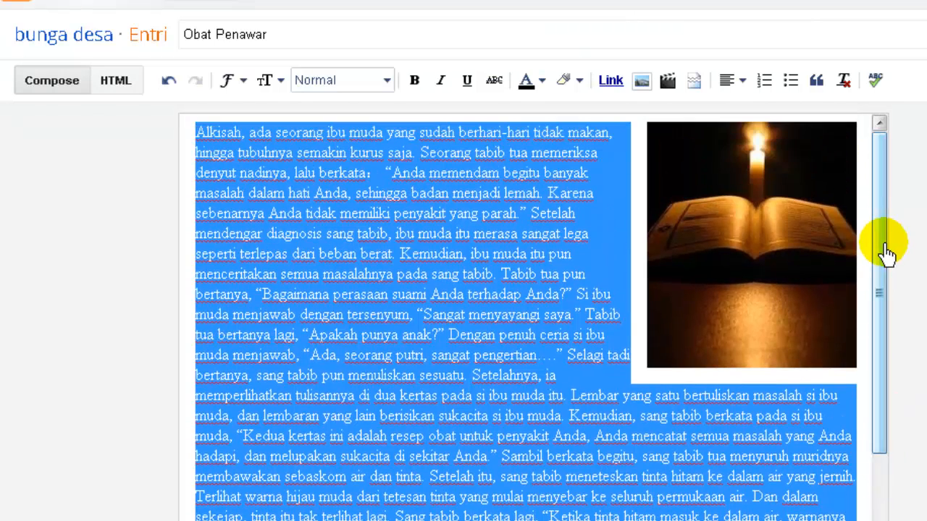
left_click(733, 81)
left_click(753, 108)
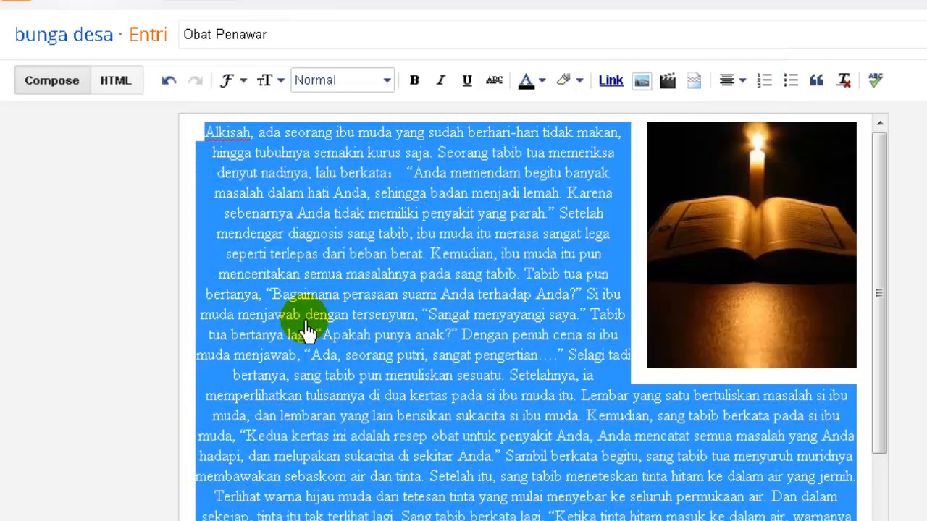
left_click(732, 81)
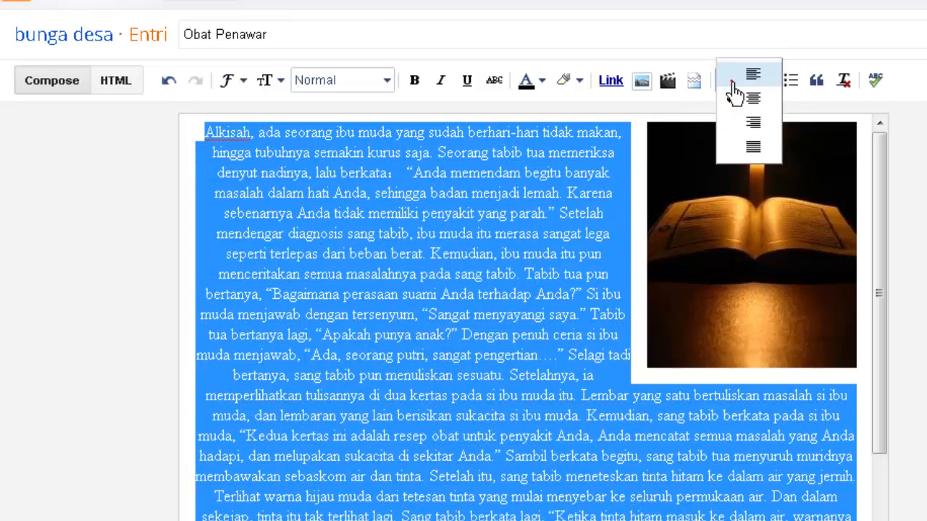
left_click(751, 145)
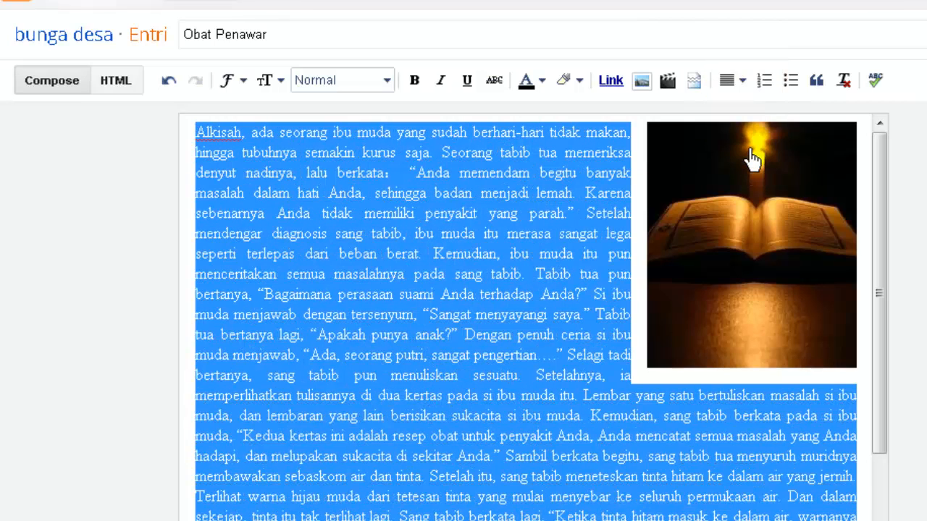
left_click(331, 252)
scroll(353, 216, "down", 3)
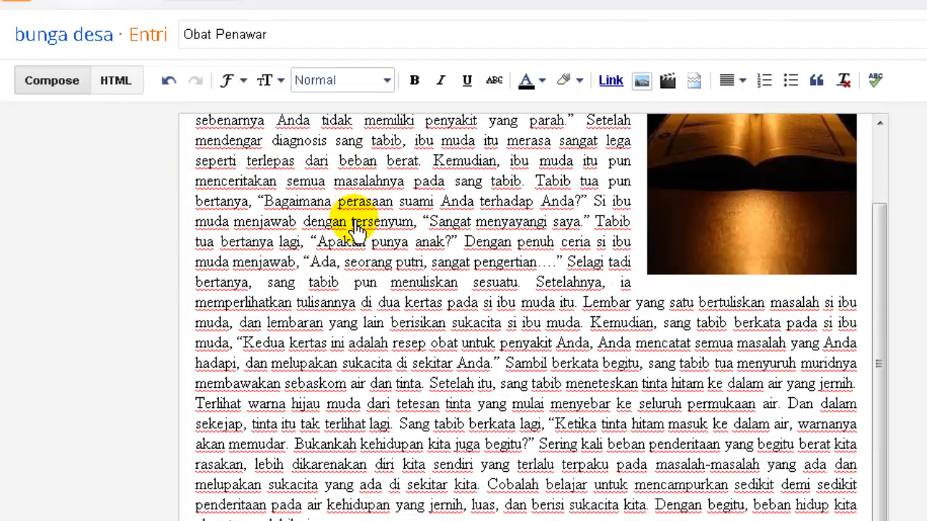
left_click_drag(879, 383, 869, 239)
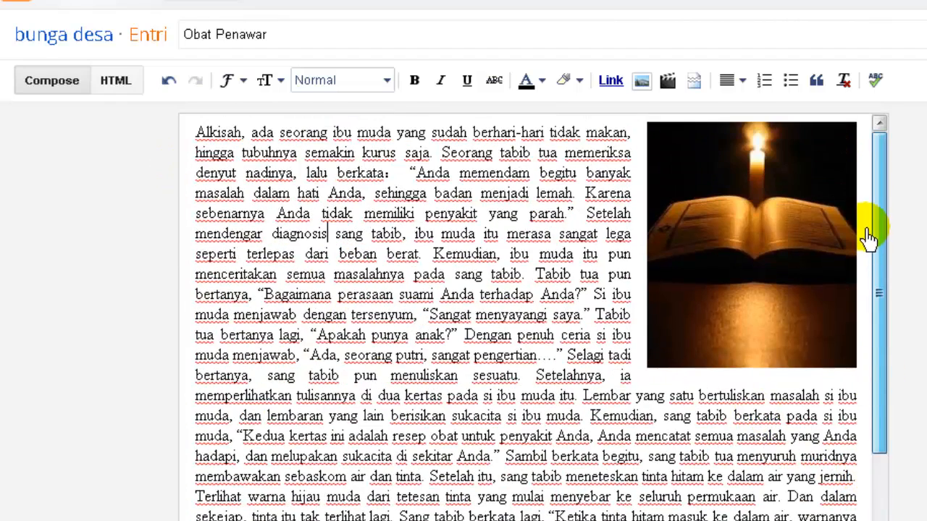
Make the article's opening word "Alkisah" bold.
left_click_drag(237, 134, 191, 129)
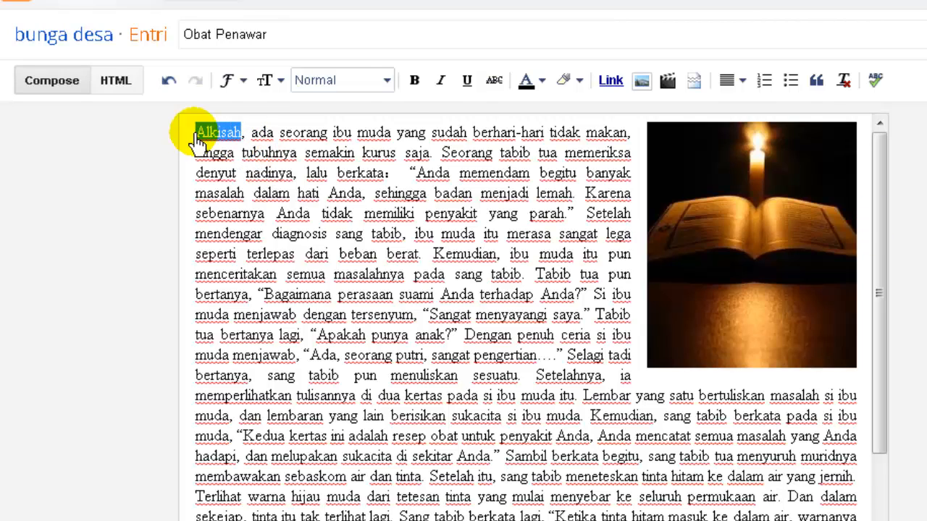
left_click(415, 82)
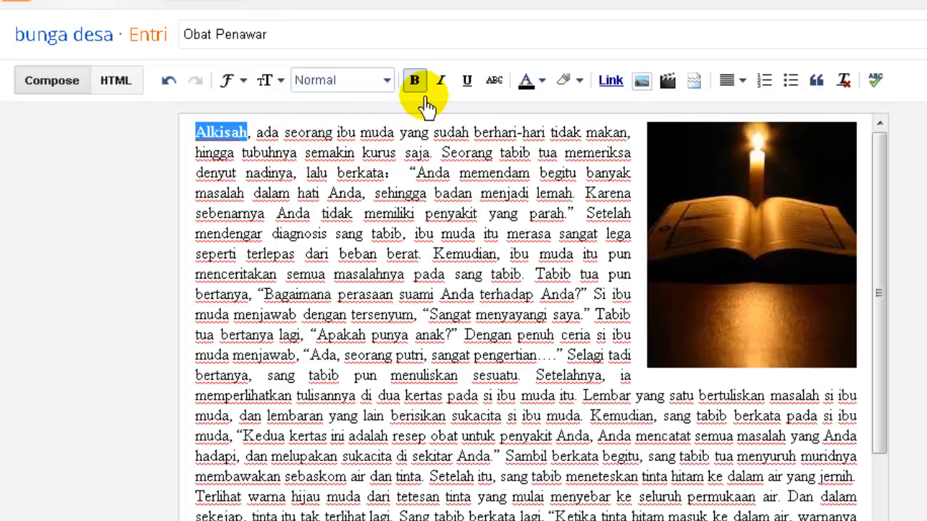
left_click(348, 132)
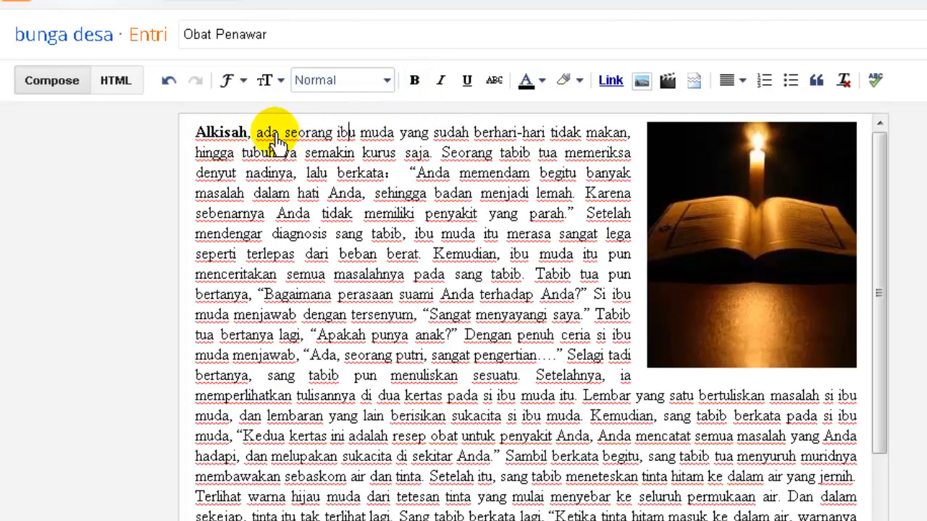
Italicize the phrase "ada seorang ibu muda" in the article's first line.
left_click_drag(262, 132, 295, 132)
left_click(397, 133)
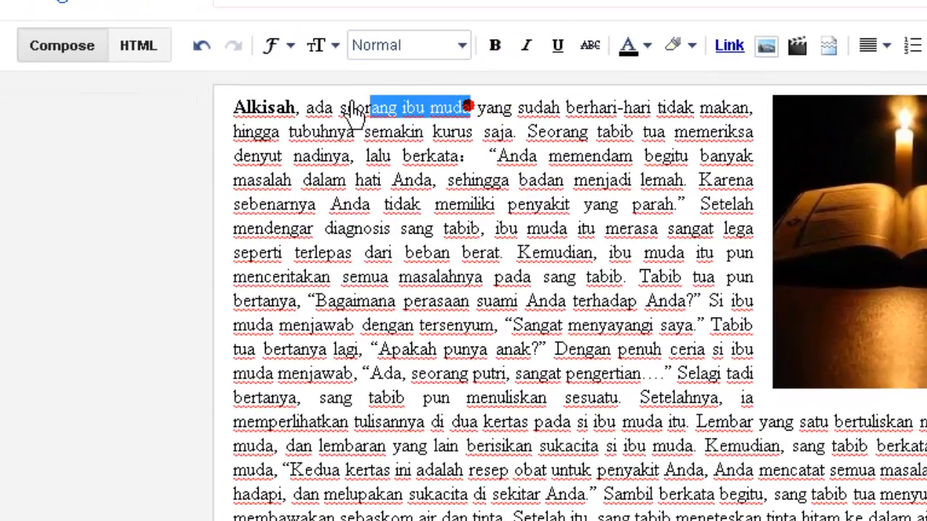
left_click_drag(353, 114, 471, 114)
left_click(309, 106)
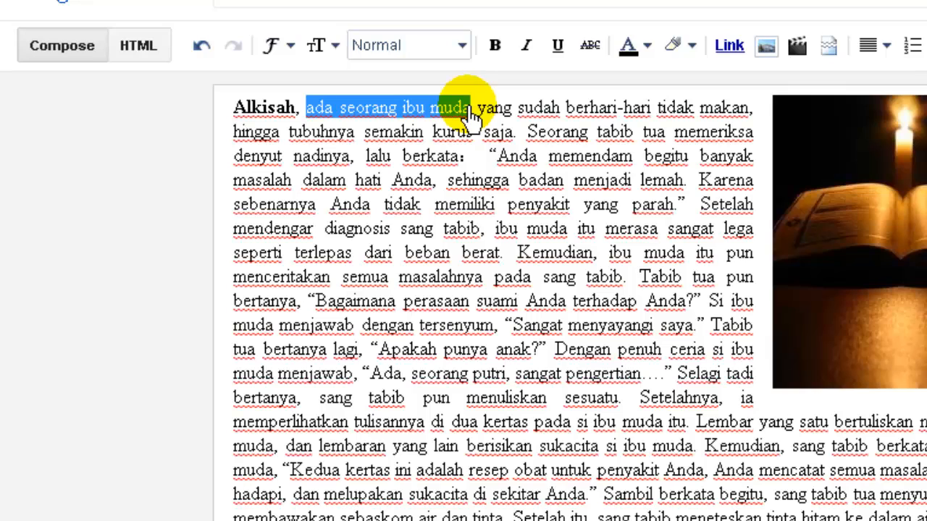
left_click(526, 46)
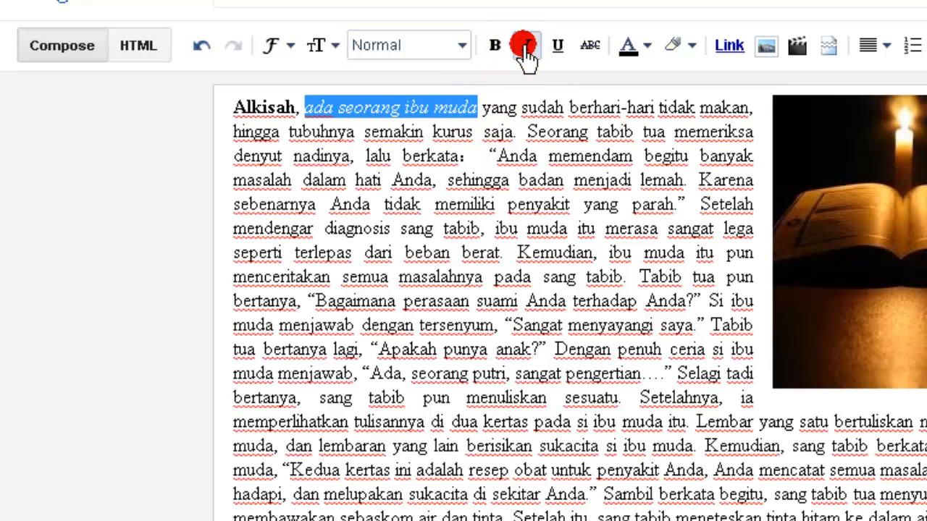
left_click(531, 125)
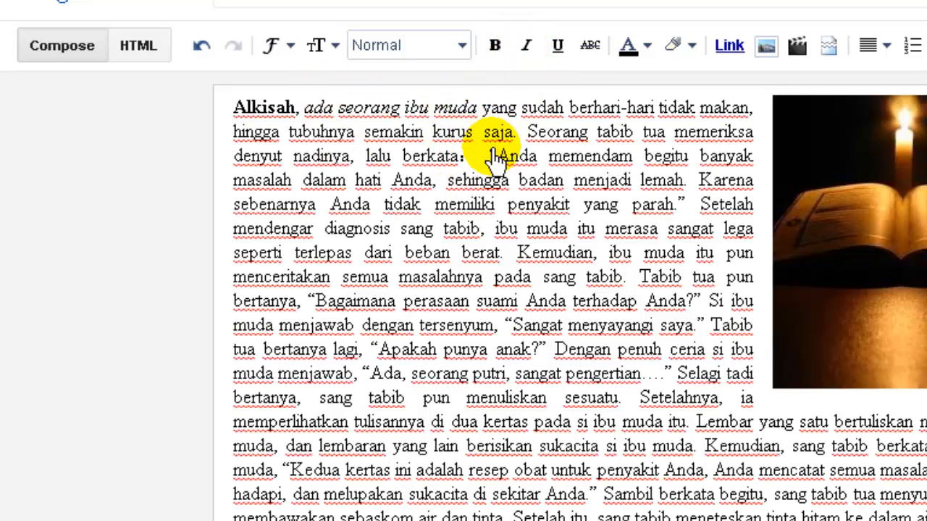
Give the phrase "Anda memendam begitu banyak masalah dalam hati Anda", including its opening quotation mark, a green background highlight.
mouse_move(495, 156)
left_mouse_down()
mouse_move(400, 182)
mouse_move(443, 200)
mouse_move(462, 162)
mouse_move(488, 157)
left_mouse_up()
left_click(434, 187)
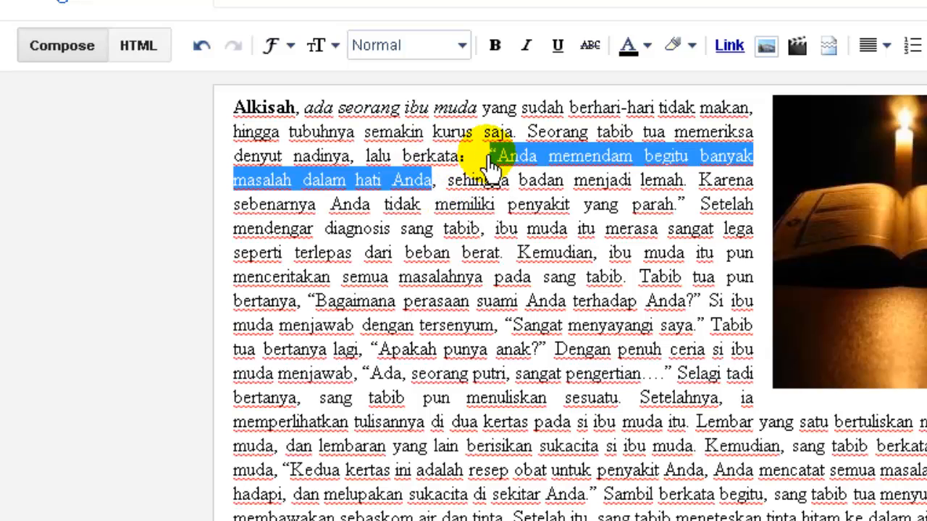
left_click(693, 49)
left_click(714, 86)
left_click(688, 48)
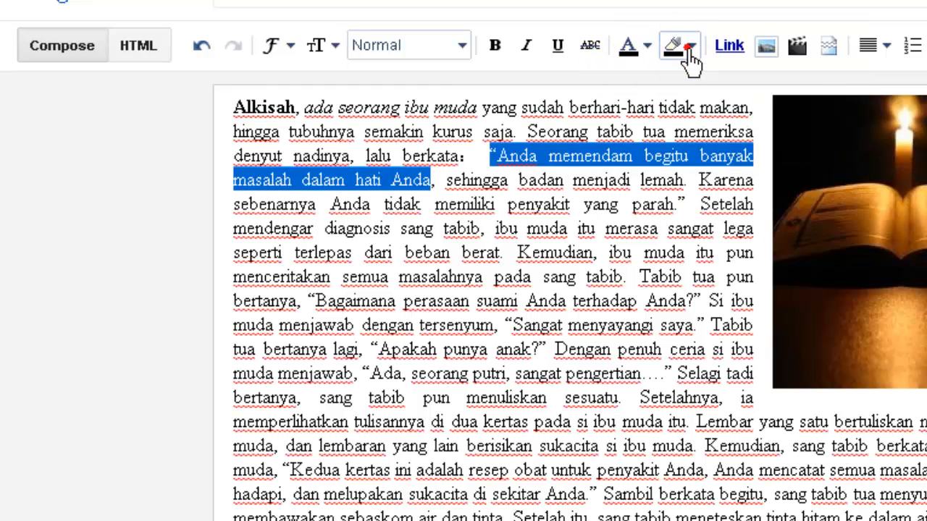
left_click(695, 51)
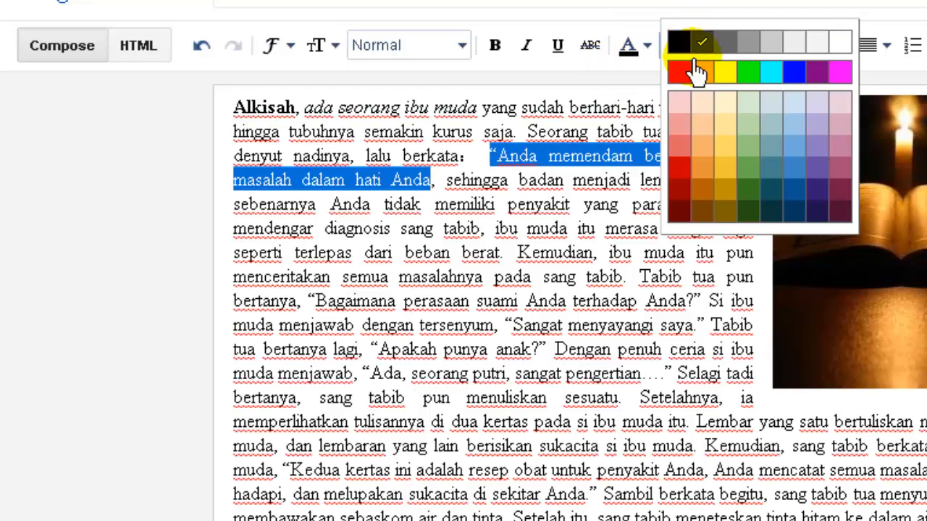
left_click(748, 175)
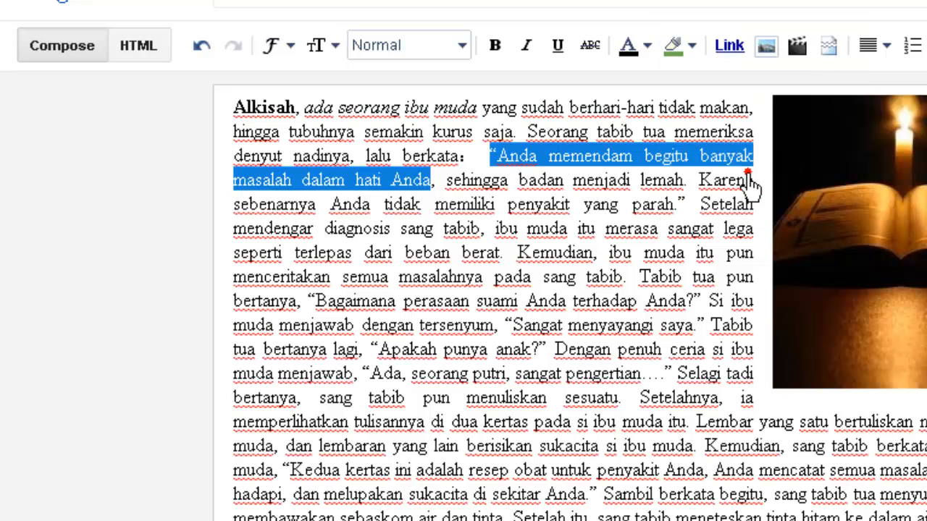
left_click(595, 180)
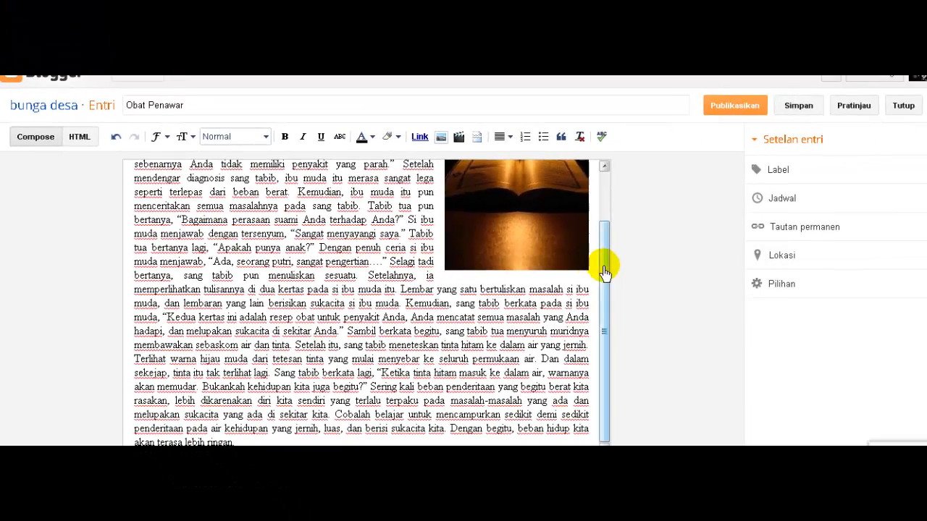
left_click_drag(606, 265, 598, 194)
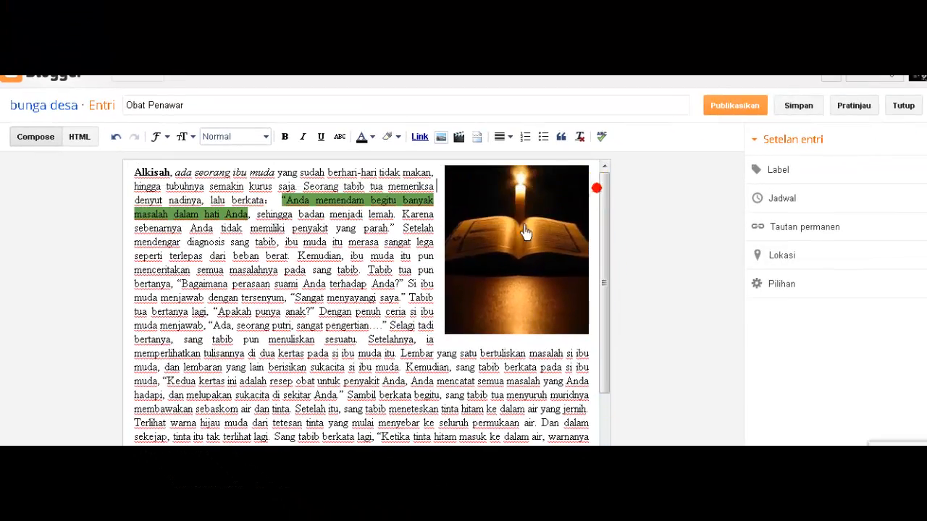
Copy the whole post title "Obat Penawar".
left_click(187, 107)
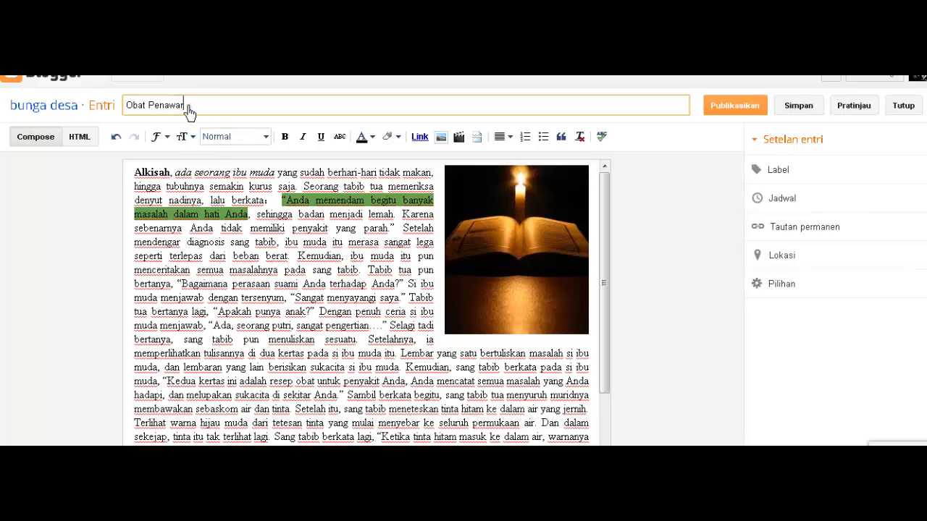
left_click_drag(133, 112, 128, 107)
right_click(136, 108)
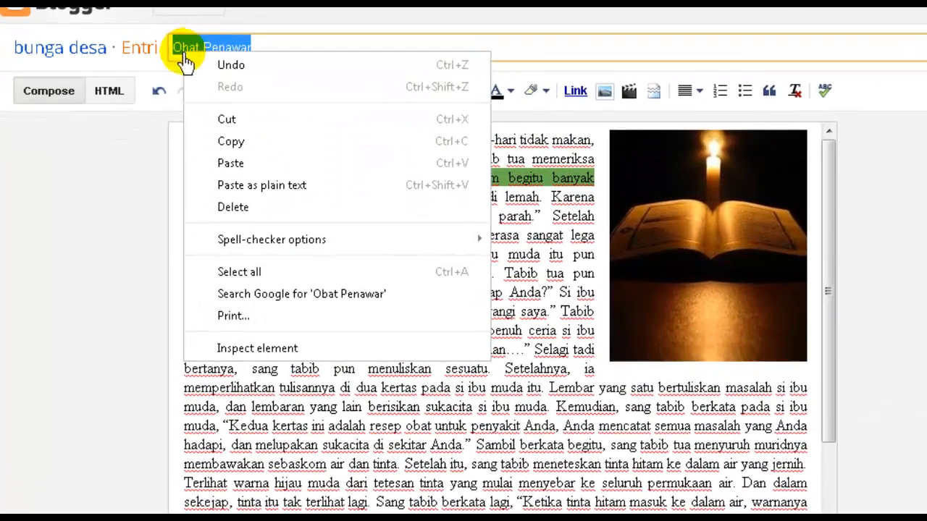
left_click(230, 143)
Paste "Obat Penawar" as both the title text and the alt text in the candle-and-book image's properties.
left_click(710, 223)
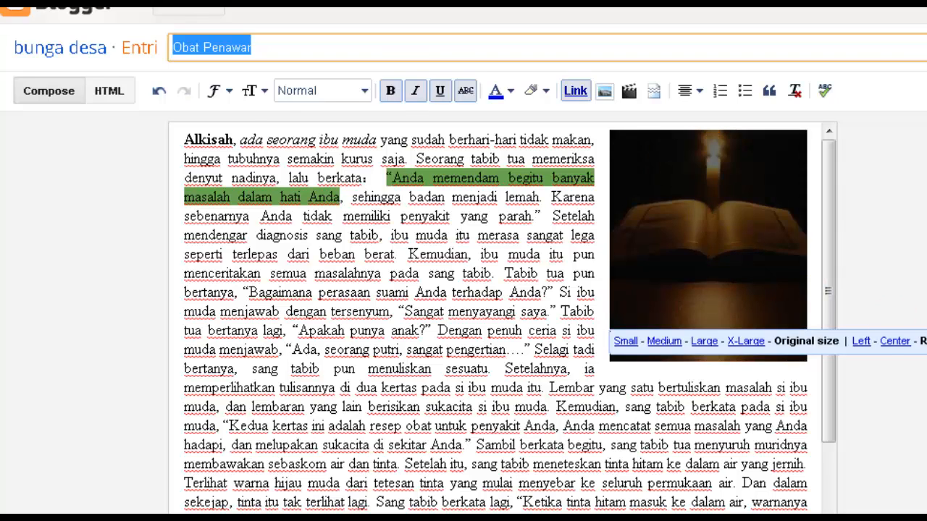
left_click(926, 341)
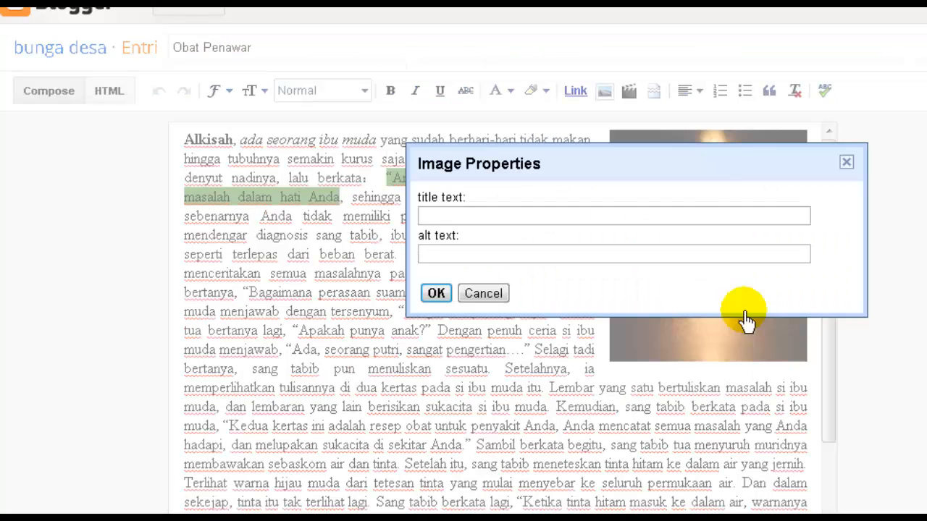
left_click(509, 218)
right_click(508, 219)
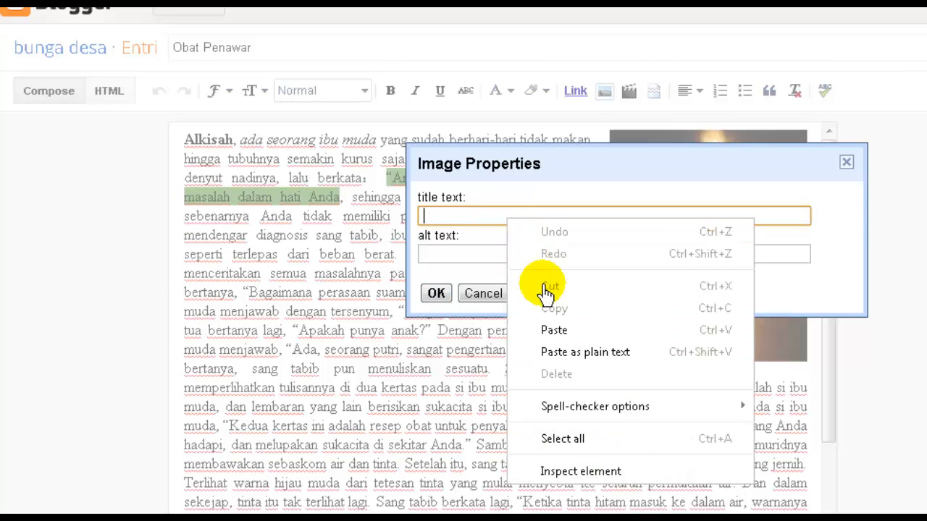
left_click(554, 330)
left_click(509, 255)
right_click(510, 255)
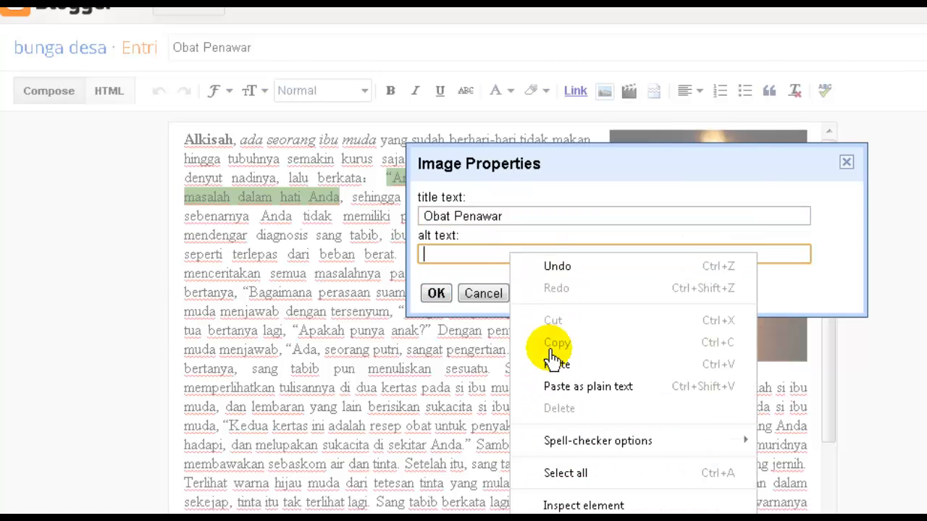
left_click(555, 363)
left_click(436, 293)
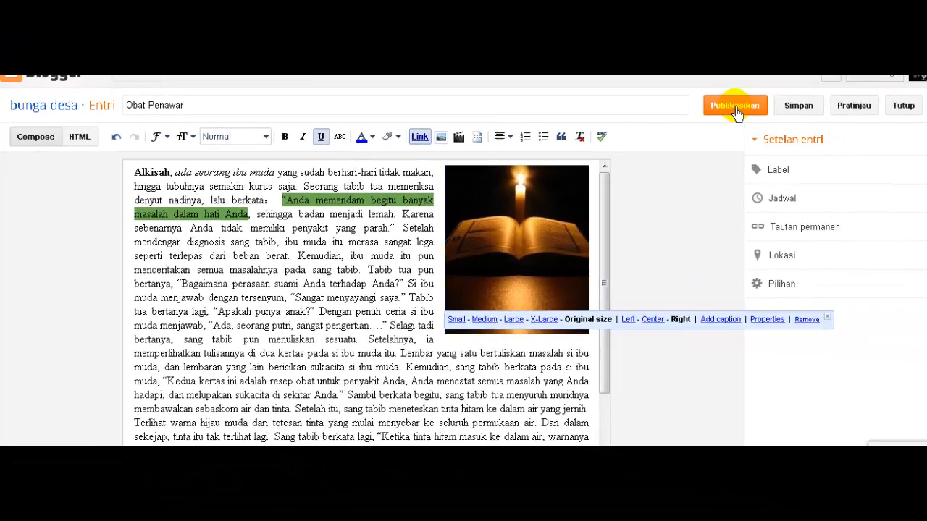
Publish the post and decline sharing it on Google+.
left_click(915, 63)
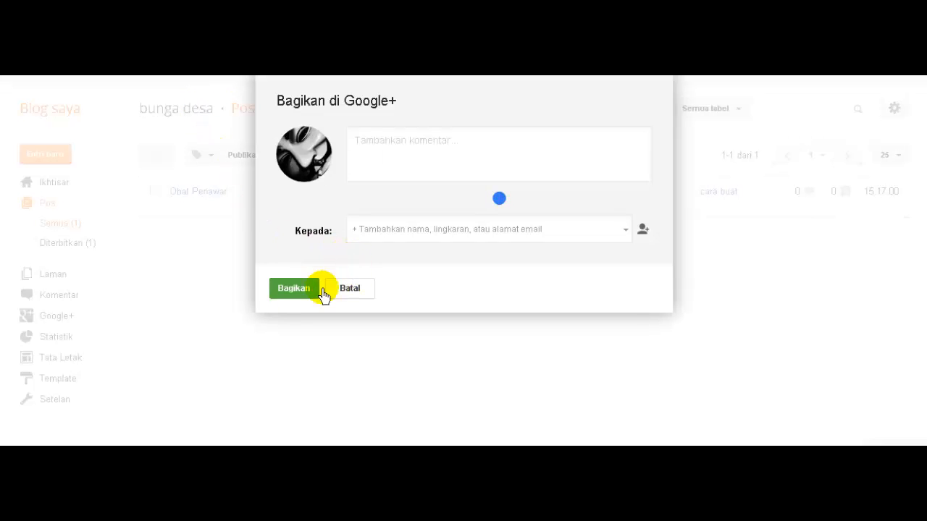
left_click(355, 291)
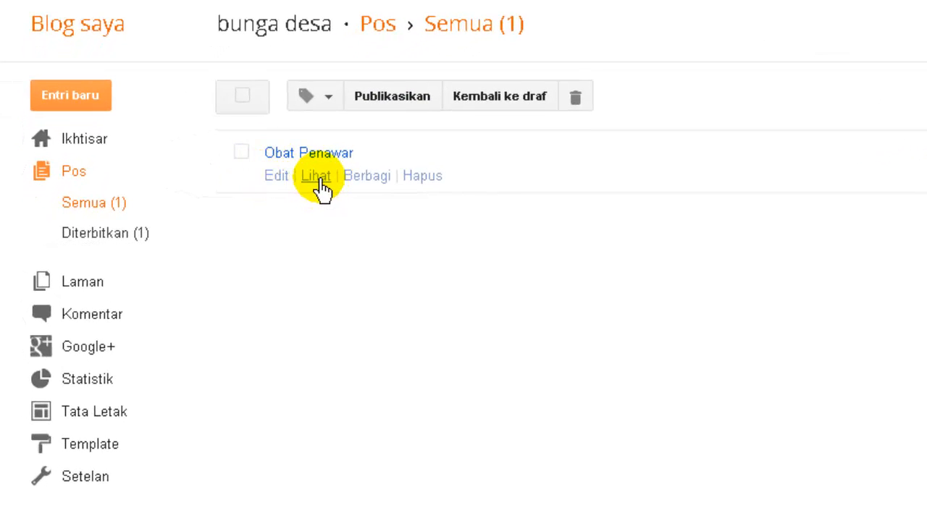
View the published "Obat Penawar" post on the blog and check its formatting, image and comment section.
left_click(316, 176)
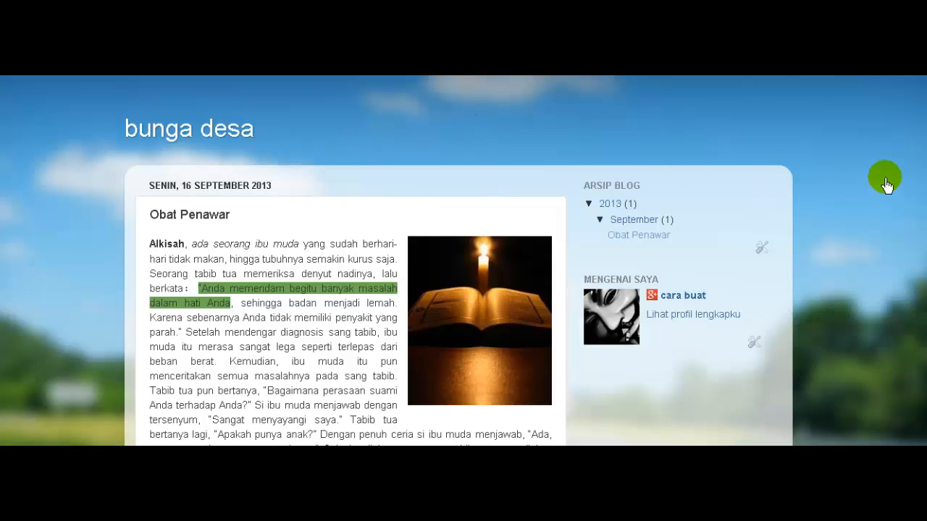
scroll(886, 182, "down", 2)
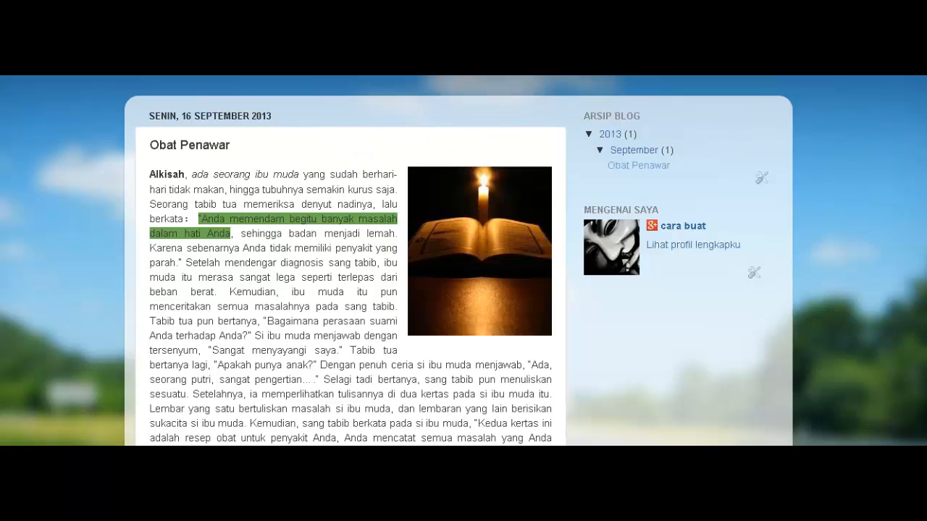
scroll(761, 86, "up", 2)
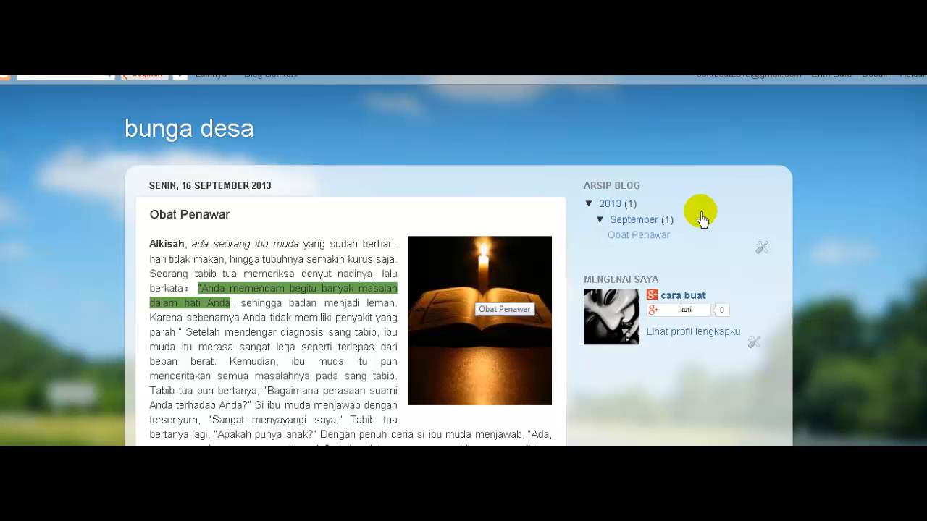
scroll(348, 261, "down", 7)
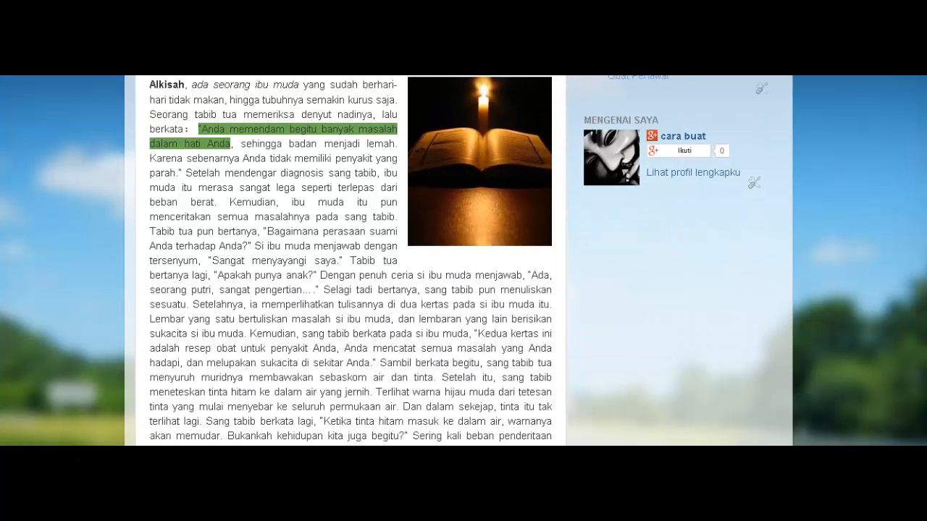
scroll(348, 261, "down", 4)
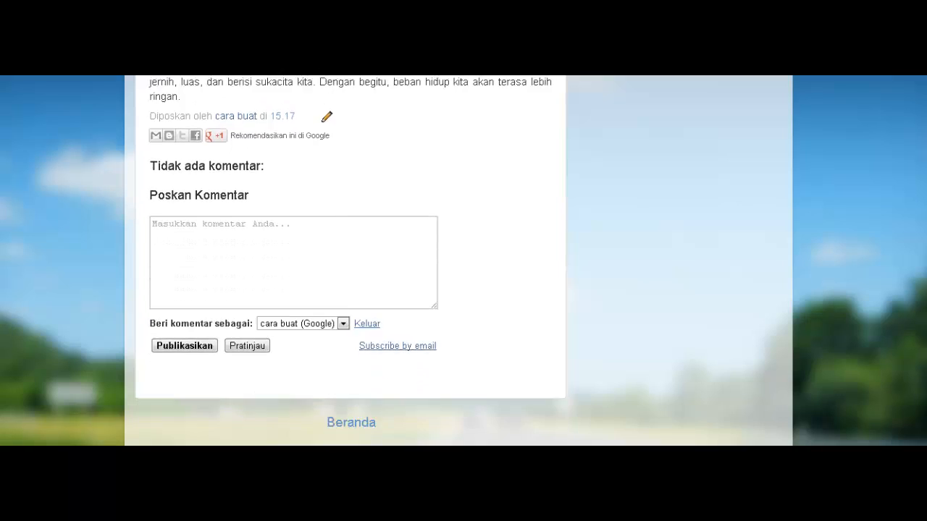
scroll(348, 261, "up", 10)
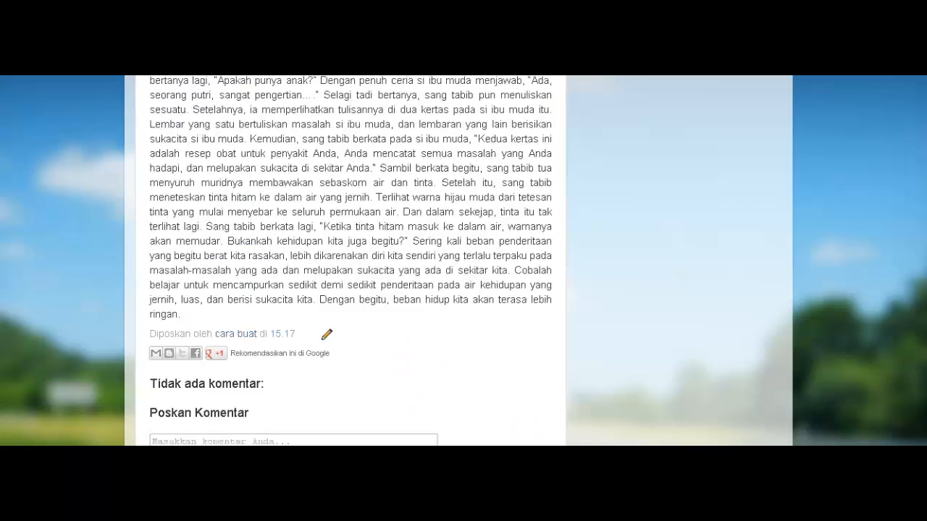
scroll(464, 260, "up", 1)
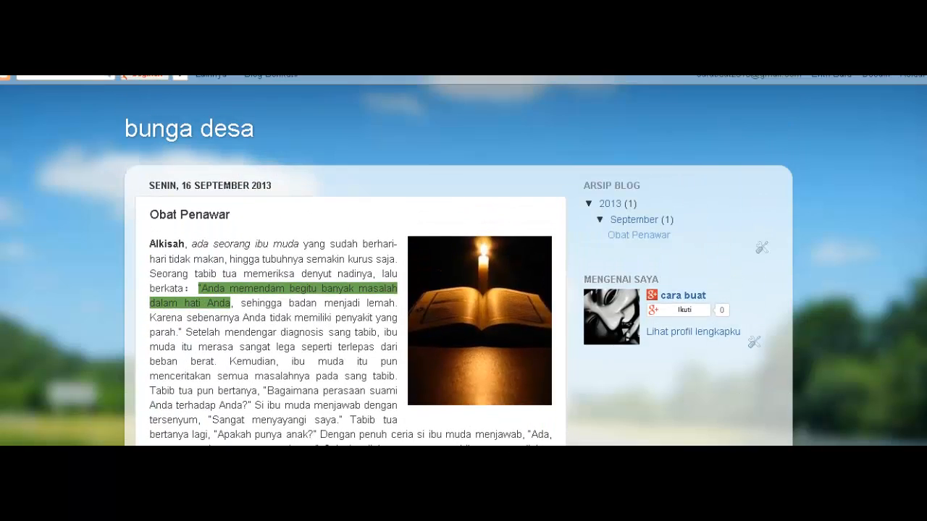